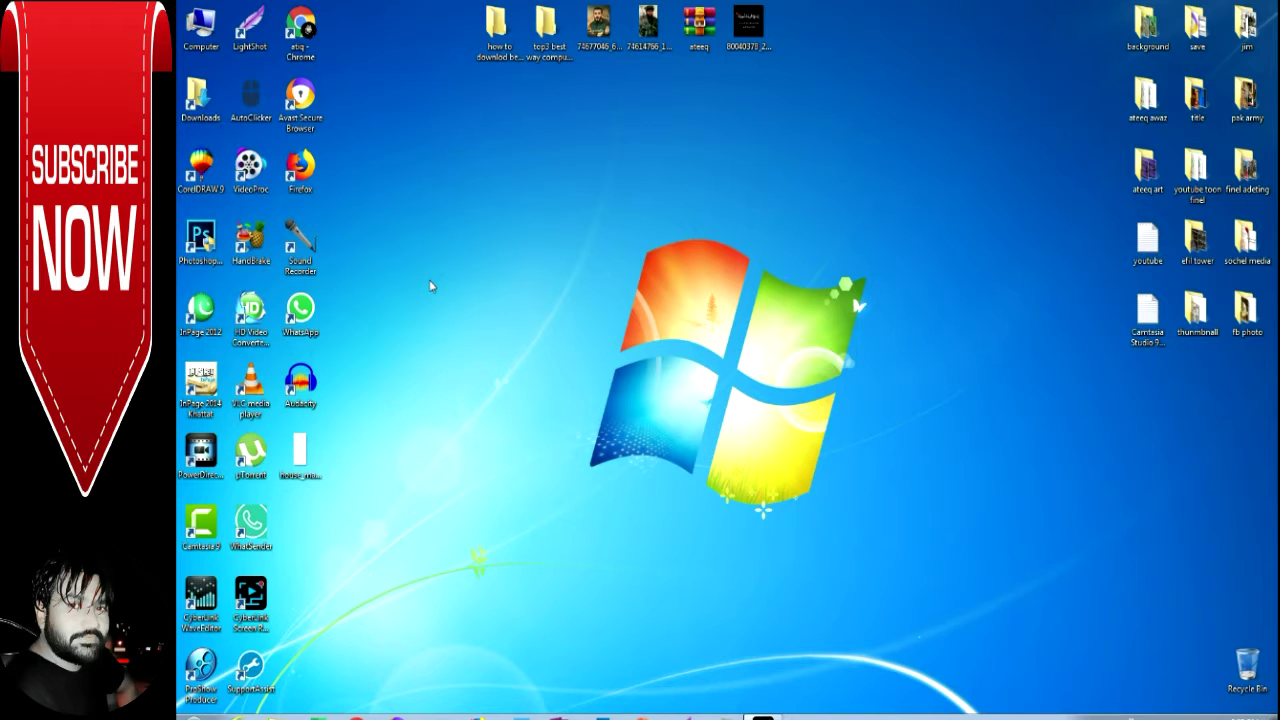
# Step: Refresh the desktop, switch to InPage, and create a new A4 portrait document with right-to-left direction
pyautogui.rightClick(424, 261)
pyautogui.click(445, 298)
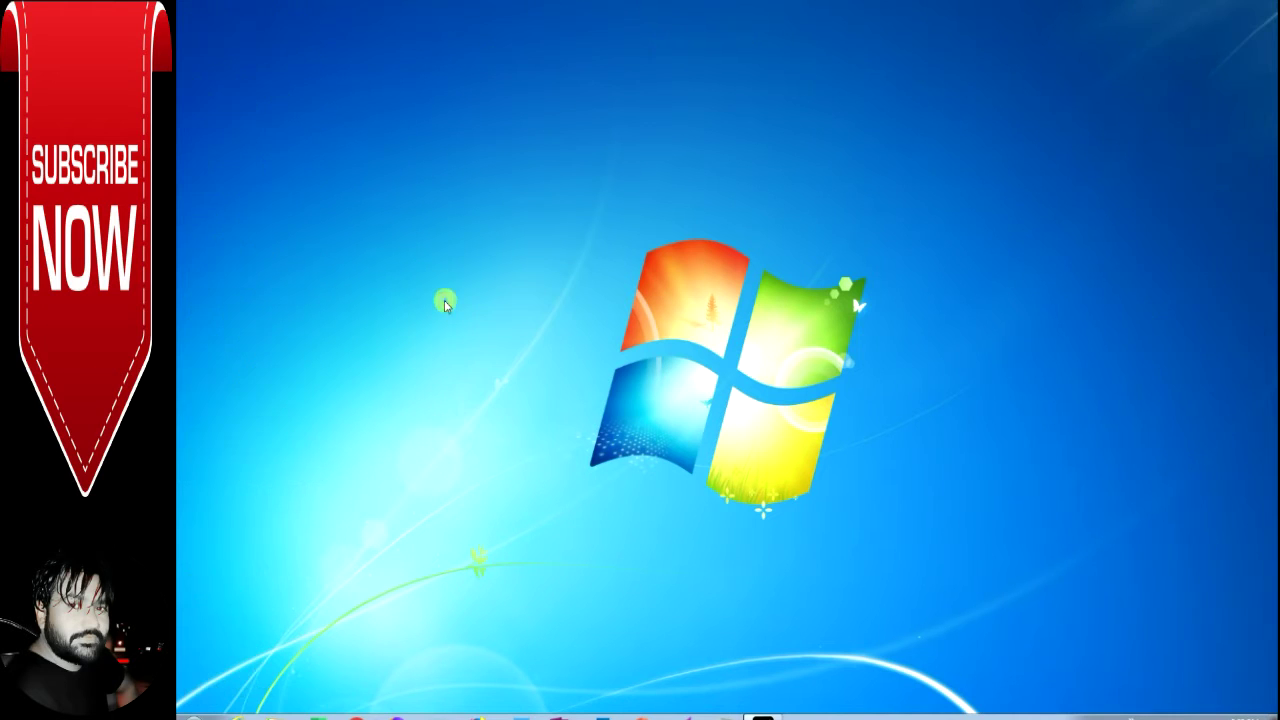
pyautogui.doubleClick(203, 378)
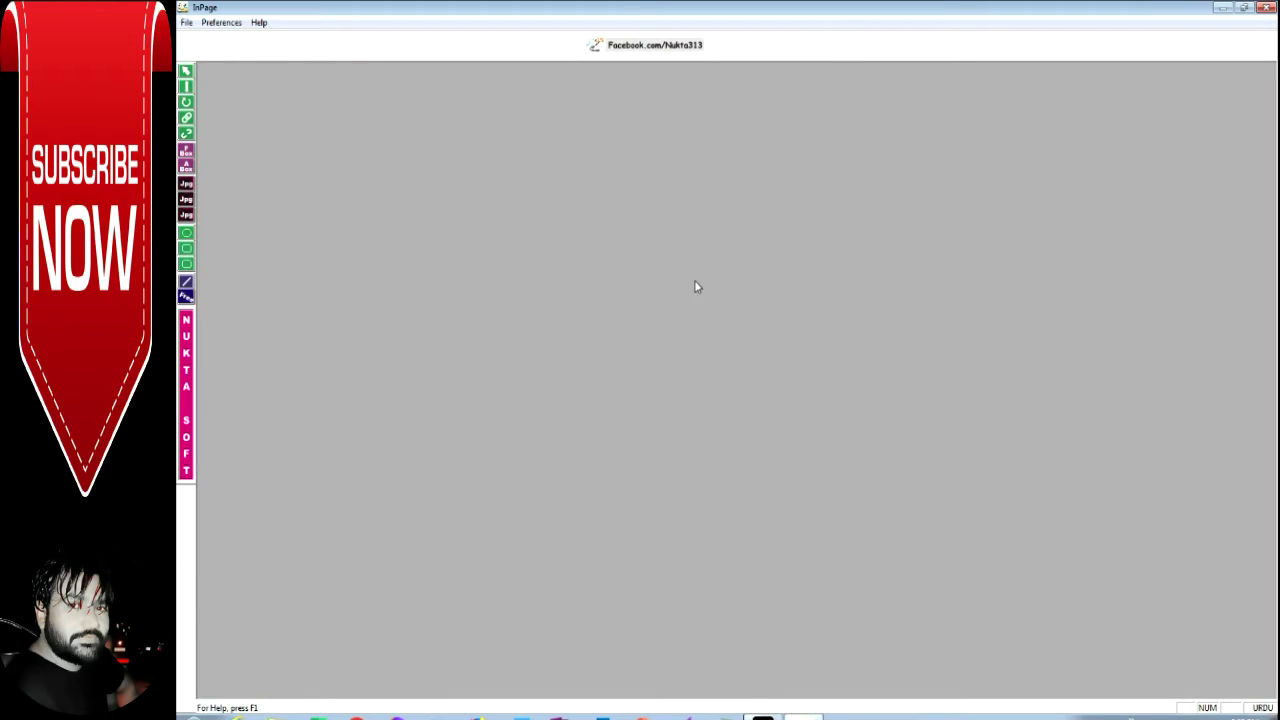
pyautogui.click(186, 22)
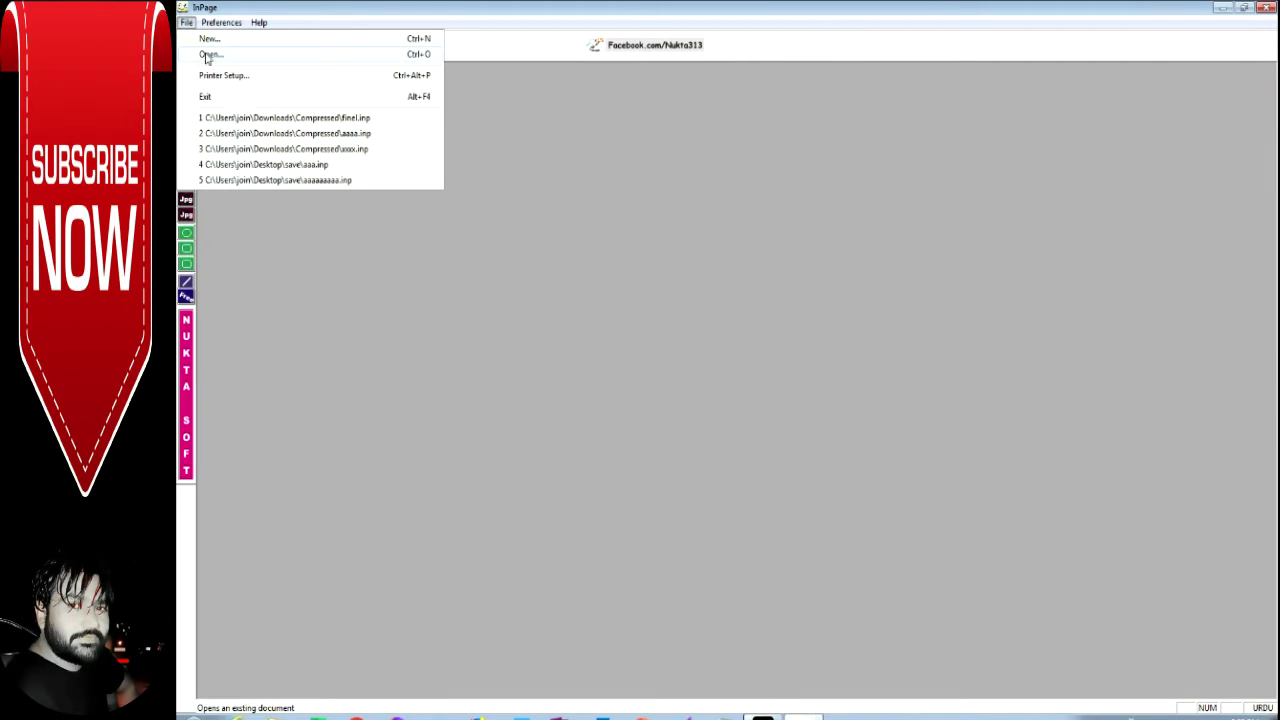
pyautogui.click(208, 40)
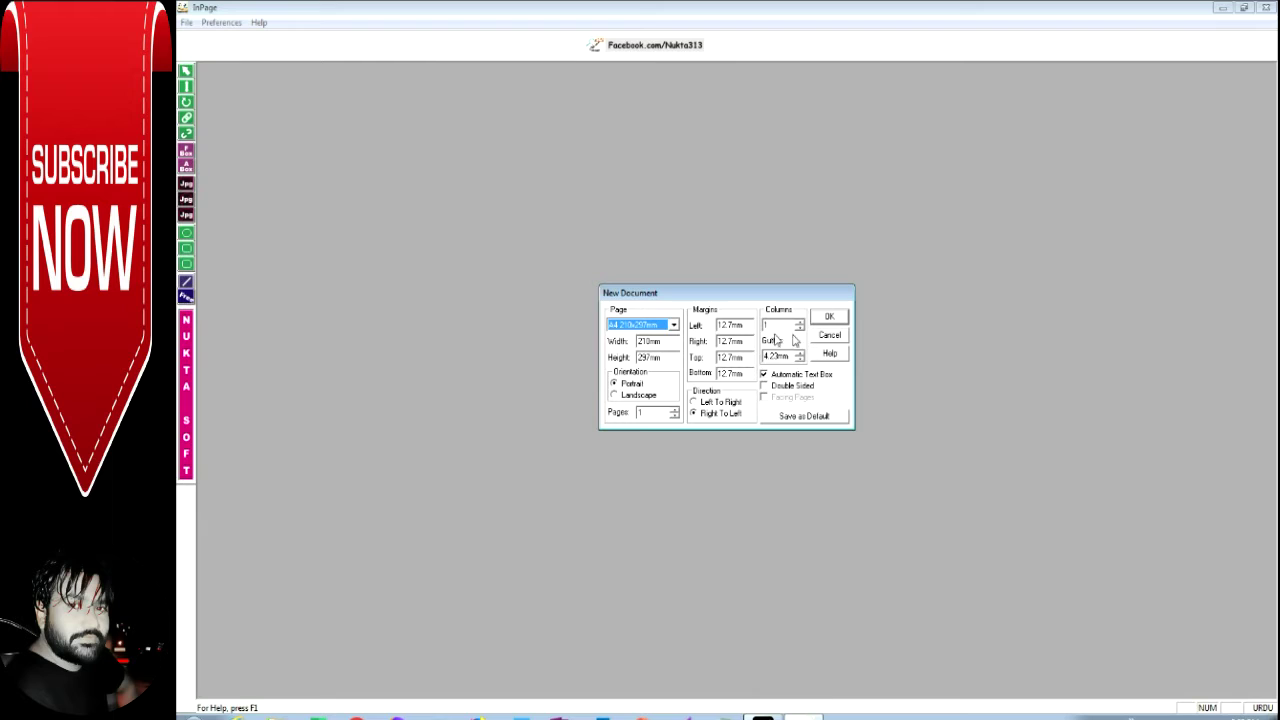
pyautogui.click(829, 318)
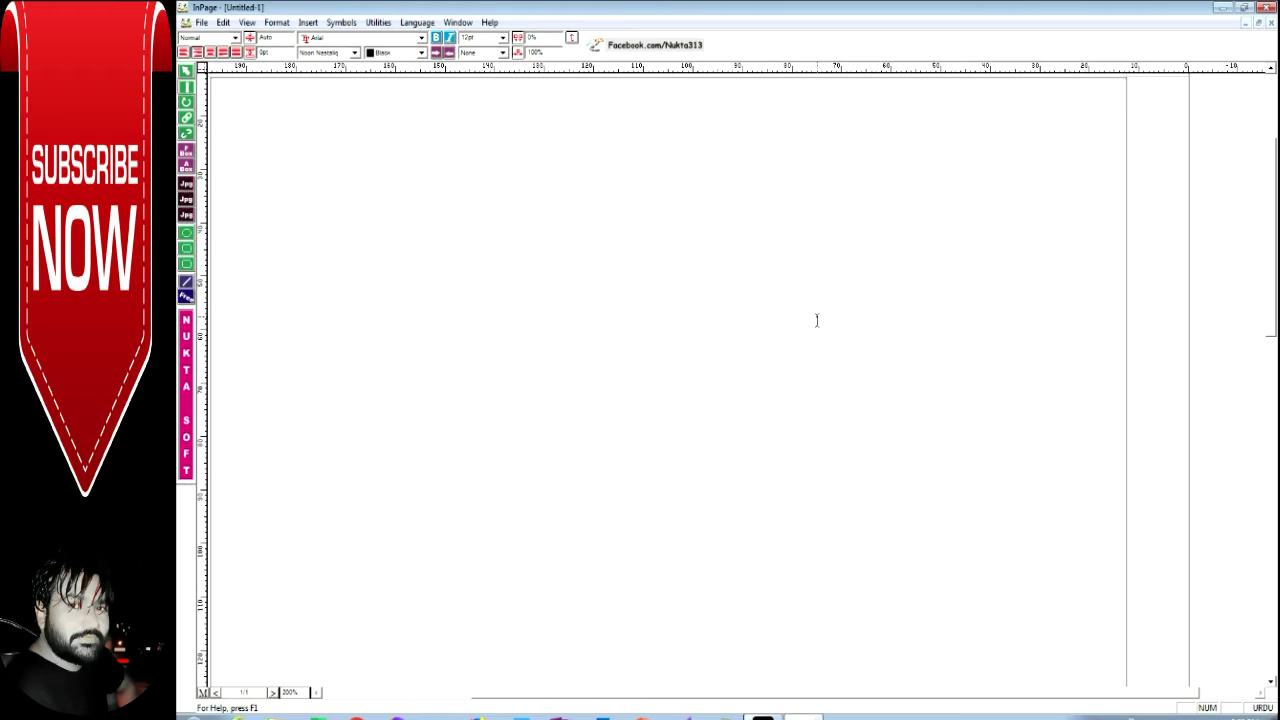
# Step: Choose the Phonetic layout in the keyboard preferences and view its key map
pyautogui.click(247, 23)
pyautogui.moveTo(225, 24)
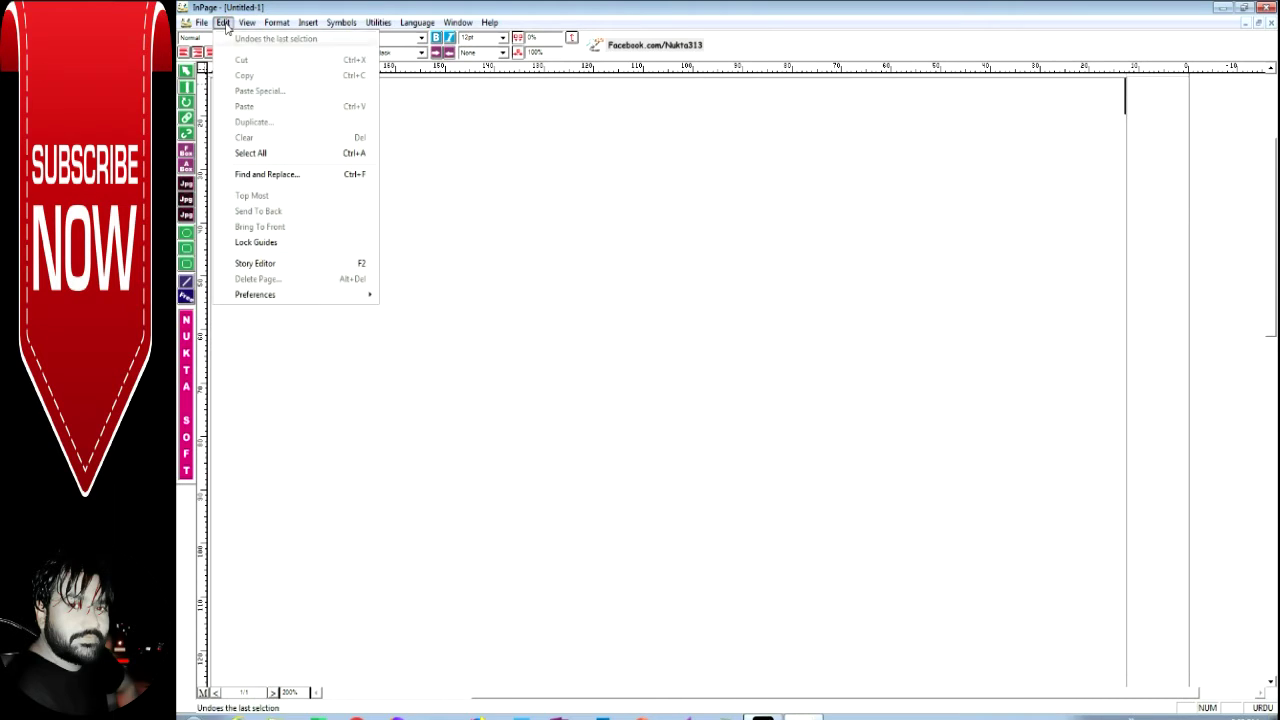
pyautogui.moveTo(334, 296)
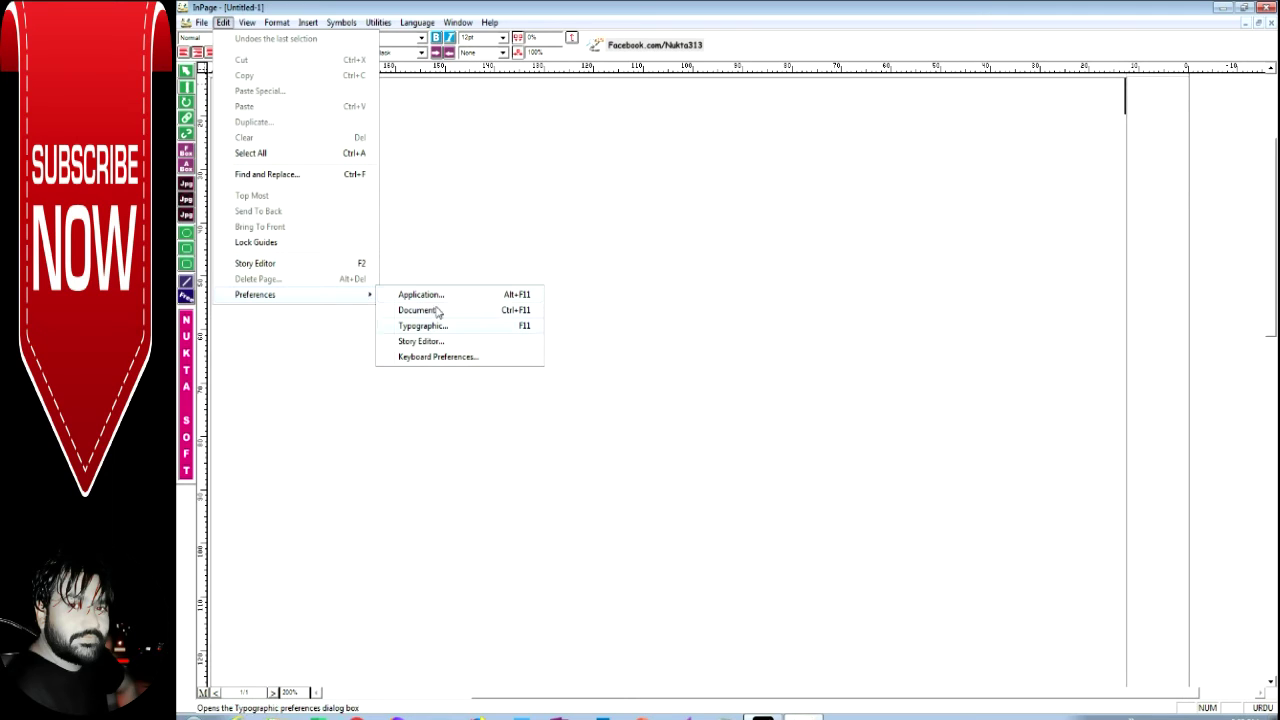
pyautogui.click(435, 357)
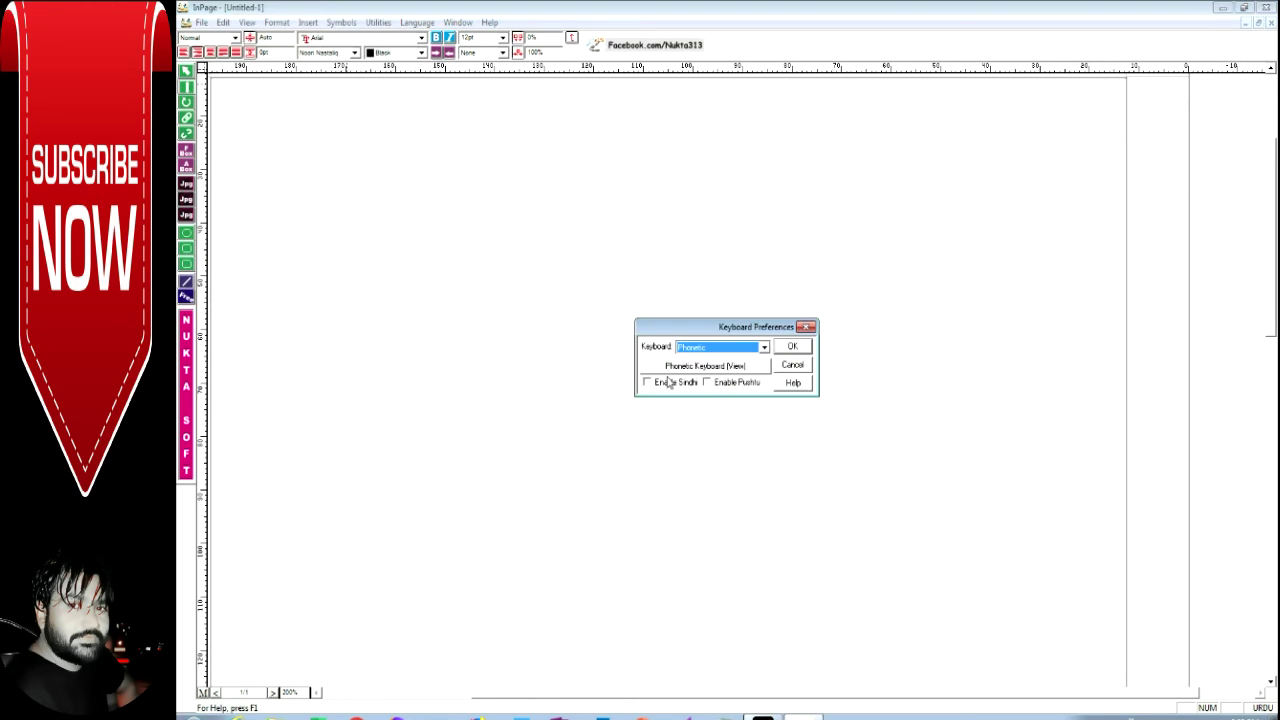
pyautogui.click(764, 348)
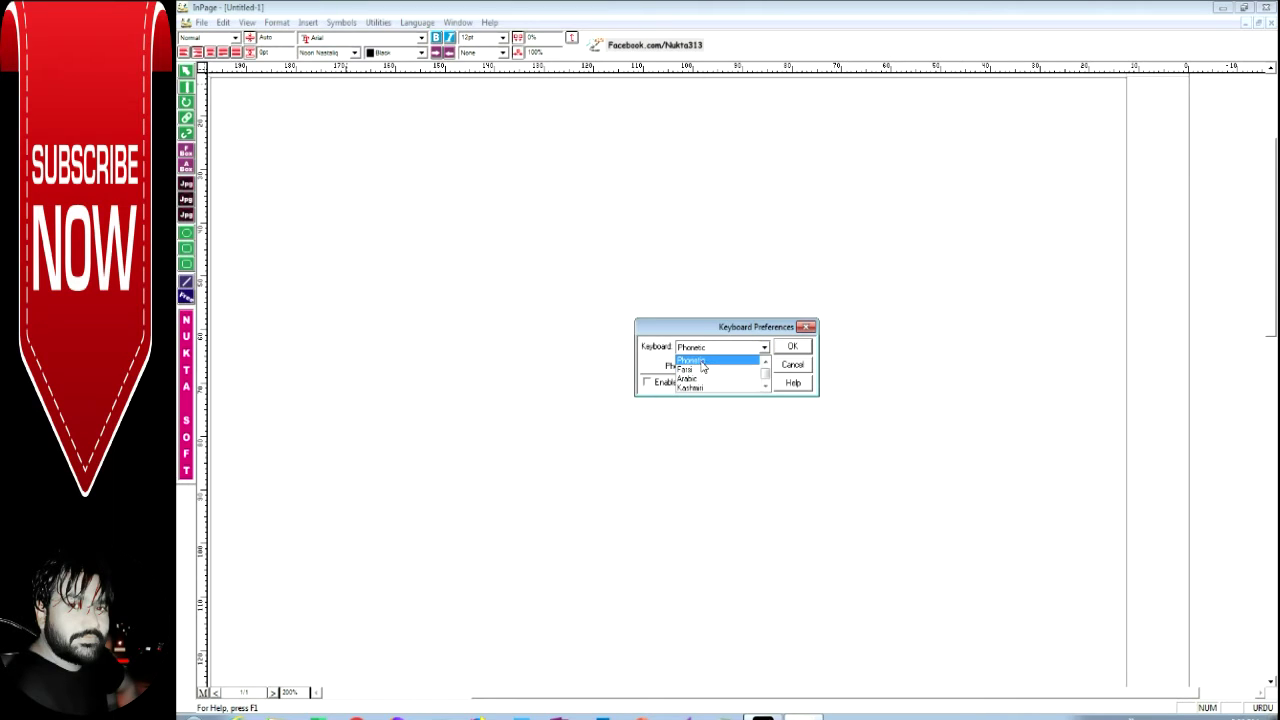
pyautogui.click(700, 360)
pyautogui.click(695, 366)
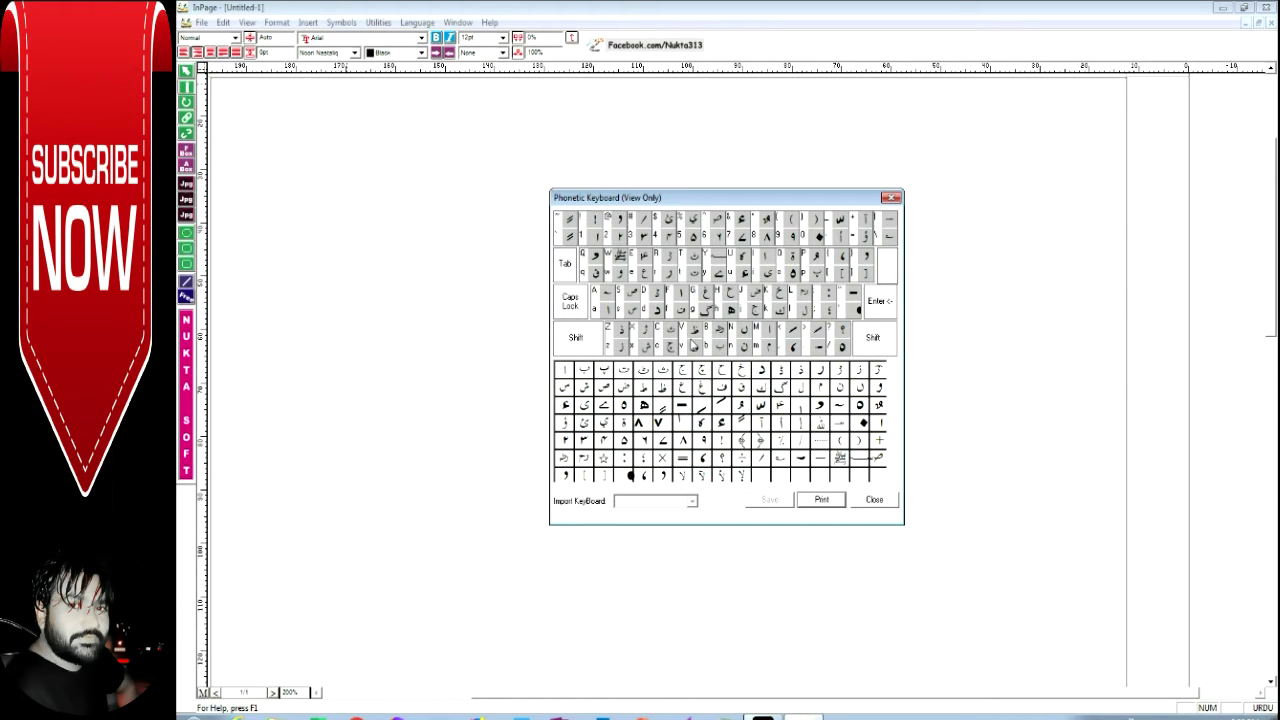
pyautogui.click(874, 500)
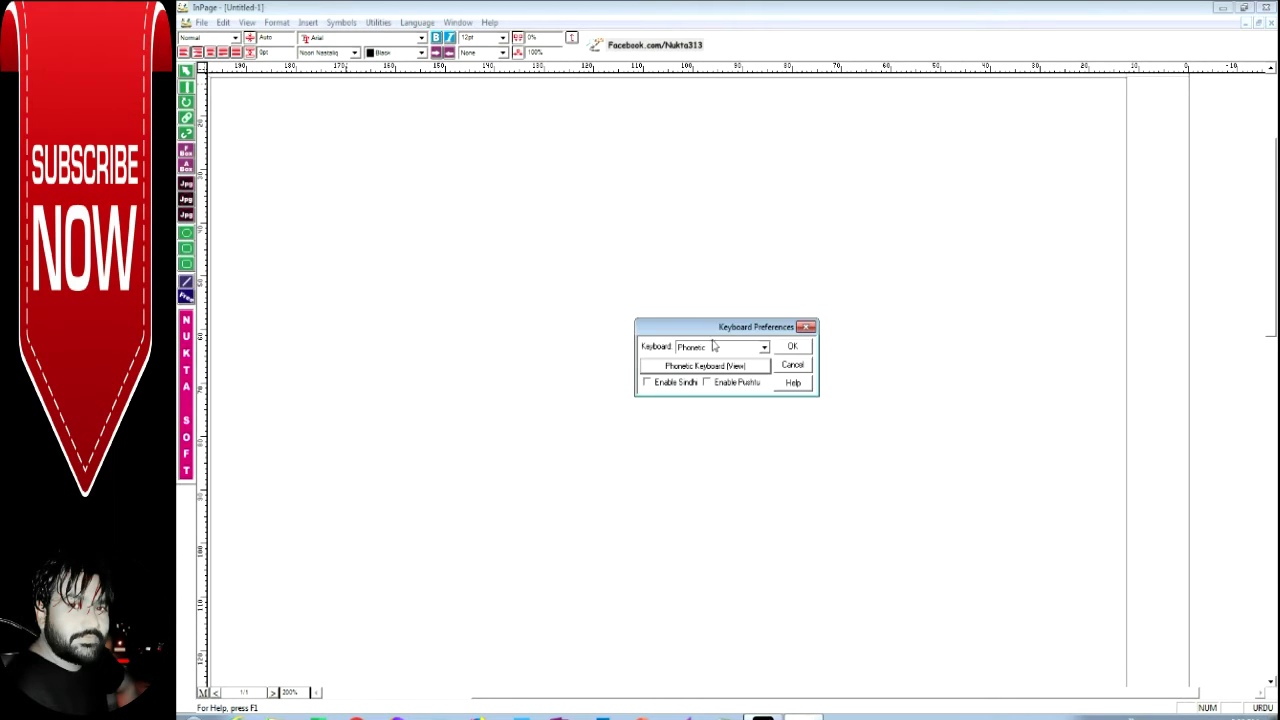
# Step: Set the keyboard to Phonetic again and apply the keyboard preferences
pyautogui.click(763, 348)
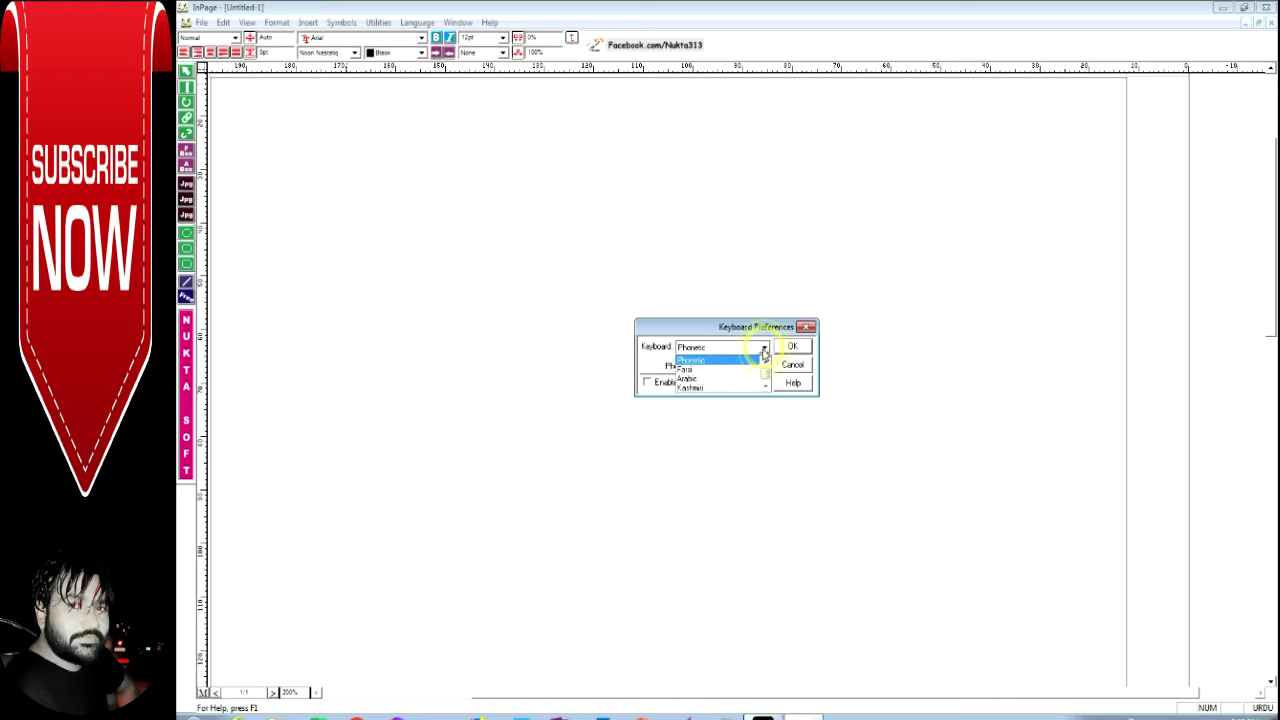
pyautogui.click(689, 362)
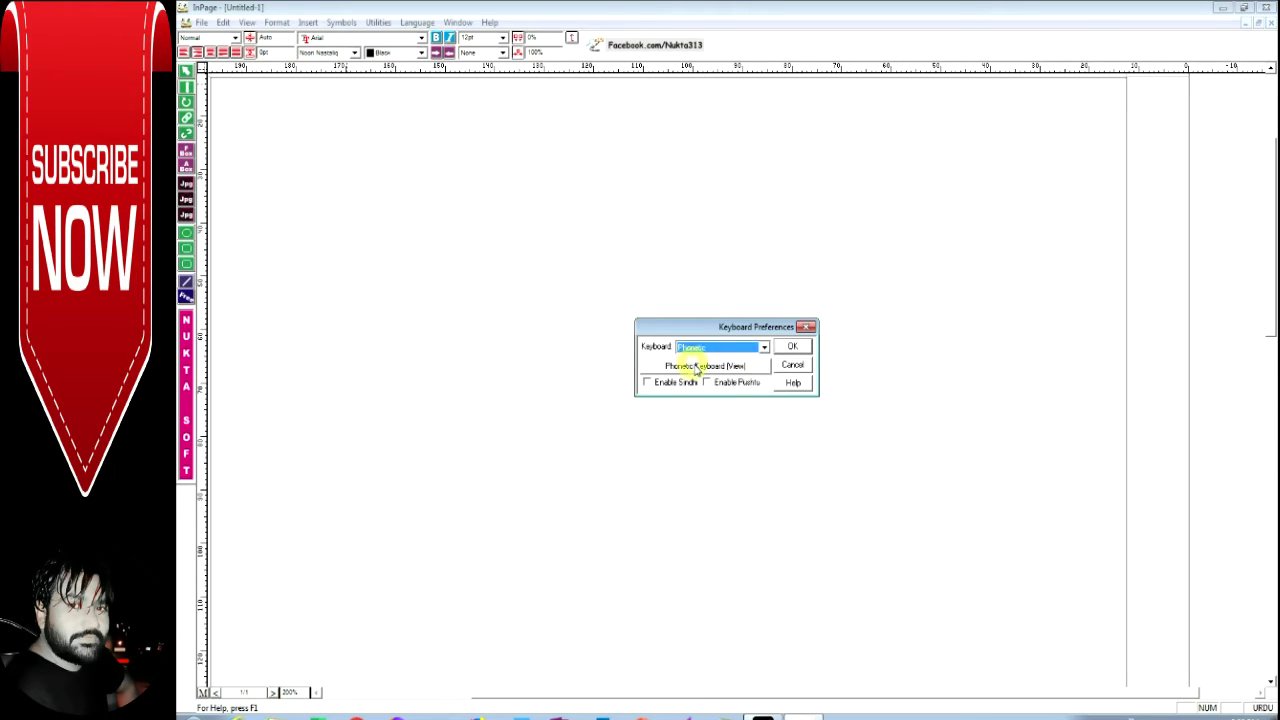
pyautogui.click(792, 346)
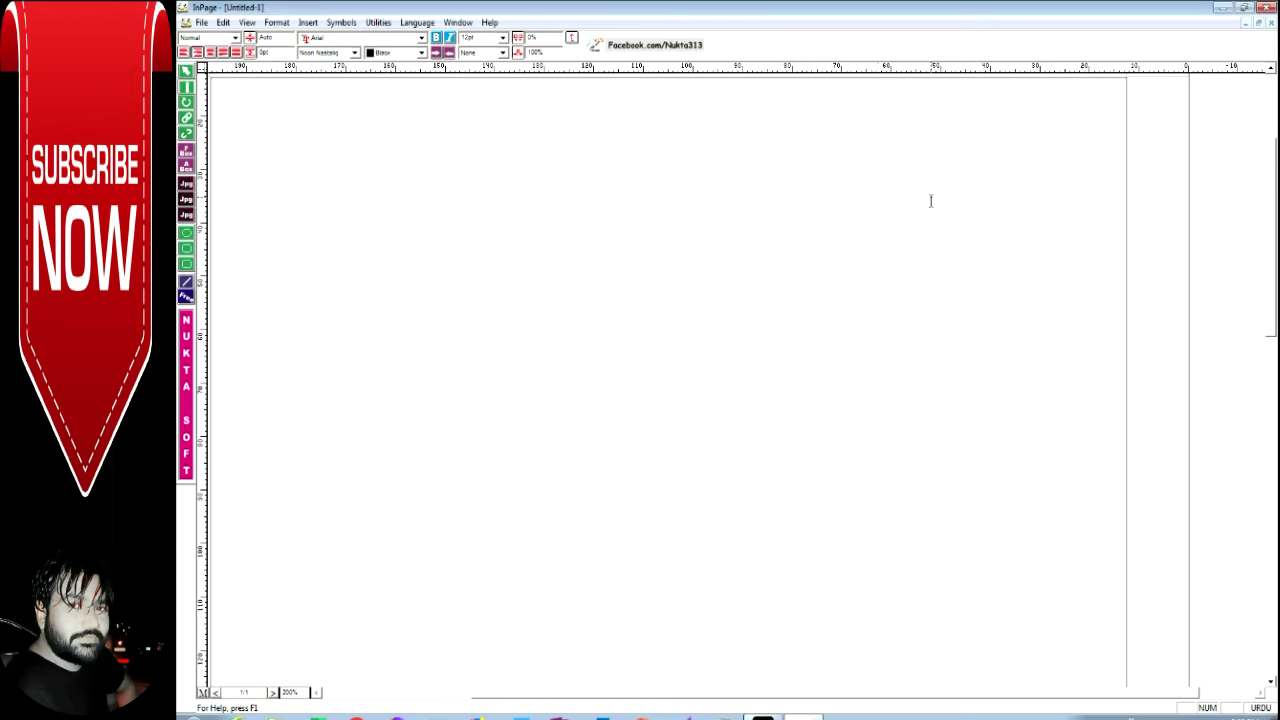
# Step: Try the Phonetic keyboard by entering a name in Urdu script on the page, and erase it
pyautogui.write('ح')
pyautogui.write('تیق')
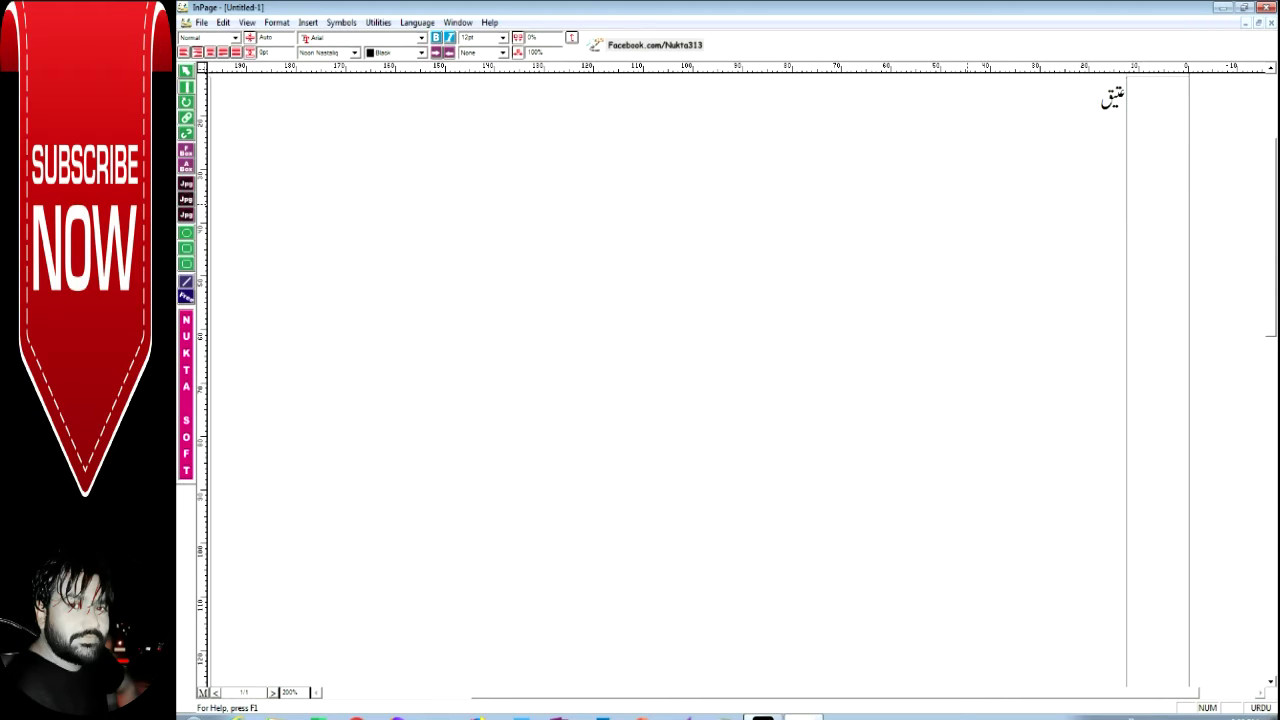
pyautogui.press('BackSpace')
pyautogui.press('BackSpace')
pyautogui.press('BackSpace')
pyautogui.press('BackSpace')
# Step: Change the typing language and enter the name in Latin letters on the page
pyautogui.click(1257, 710)
pyautogui.write('ateeq')
# Step: Switch from InPage to CorelDRAW 9 and create a new blank graphic
pyautogui.click(1222, 7)
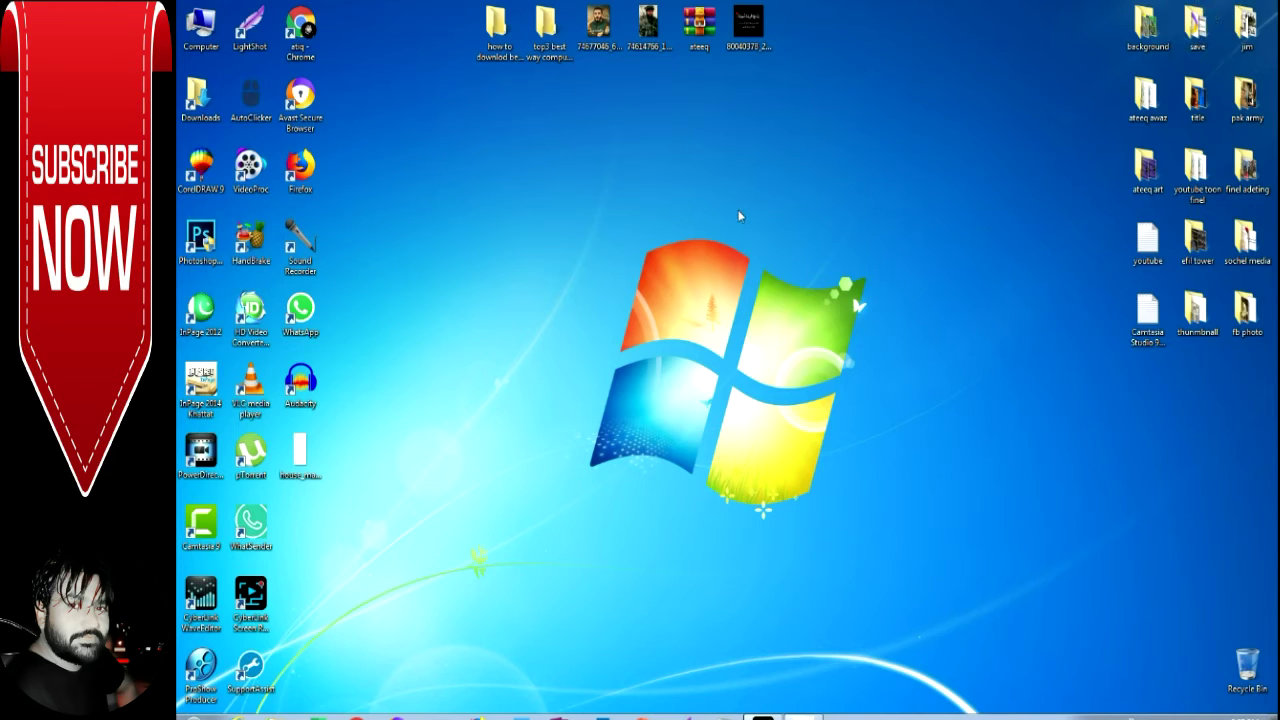
pyautogui.doubleClick(204, 188)
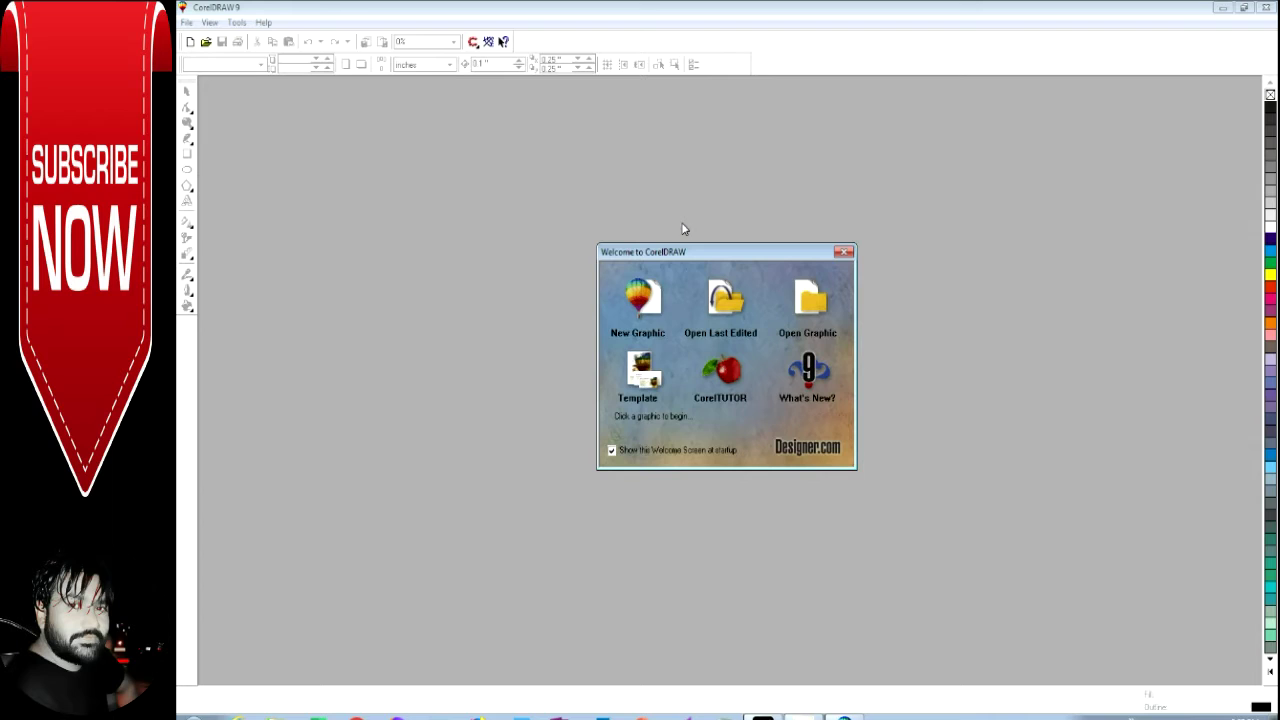
pyautogui.click(651, 326)
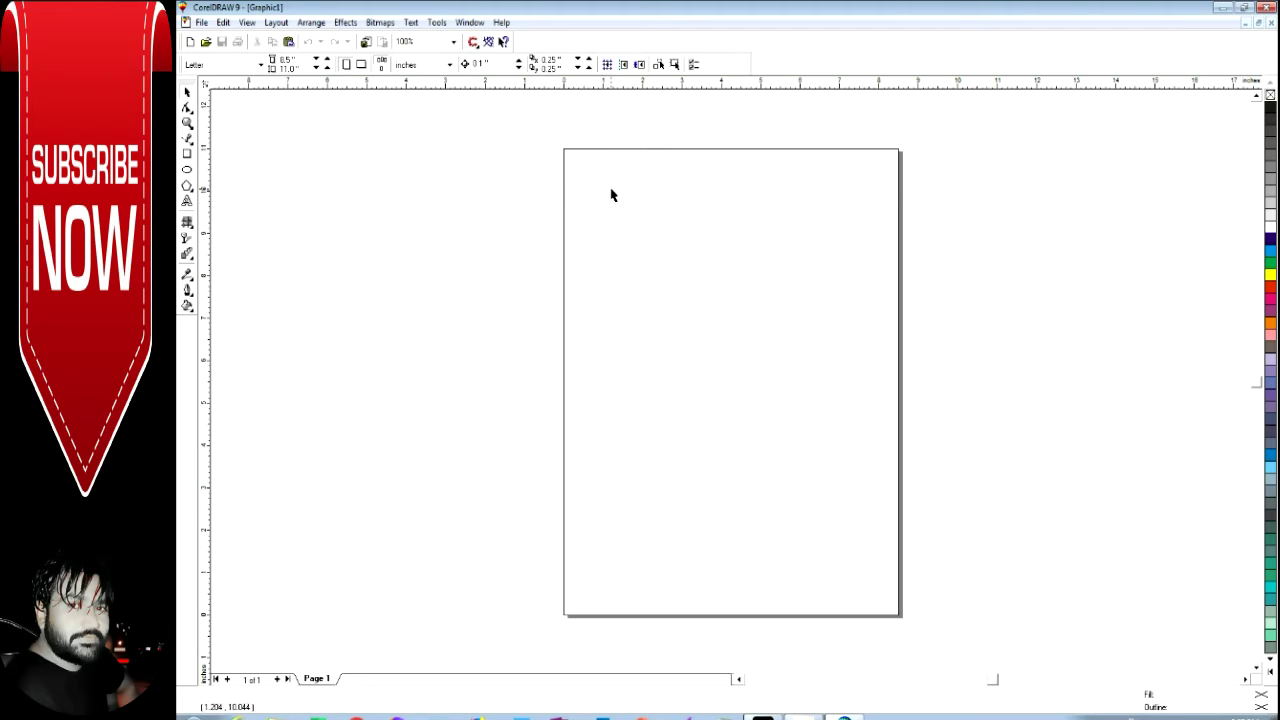
# Step: Set the page size to 1280 inches wide by 720 inches high
pyautogui.doubleClick(296, 59)
pyautogui.write('12.00')
pyautogui.press('Tab')
pyautogui.write('1')
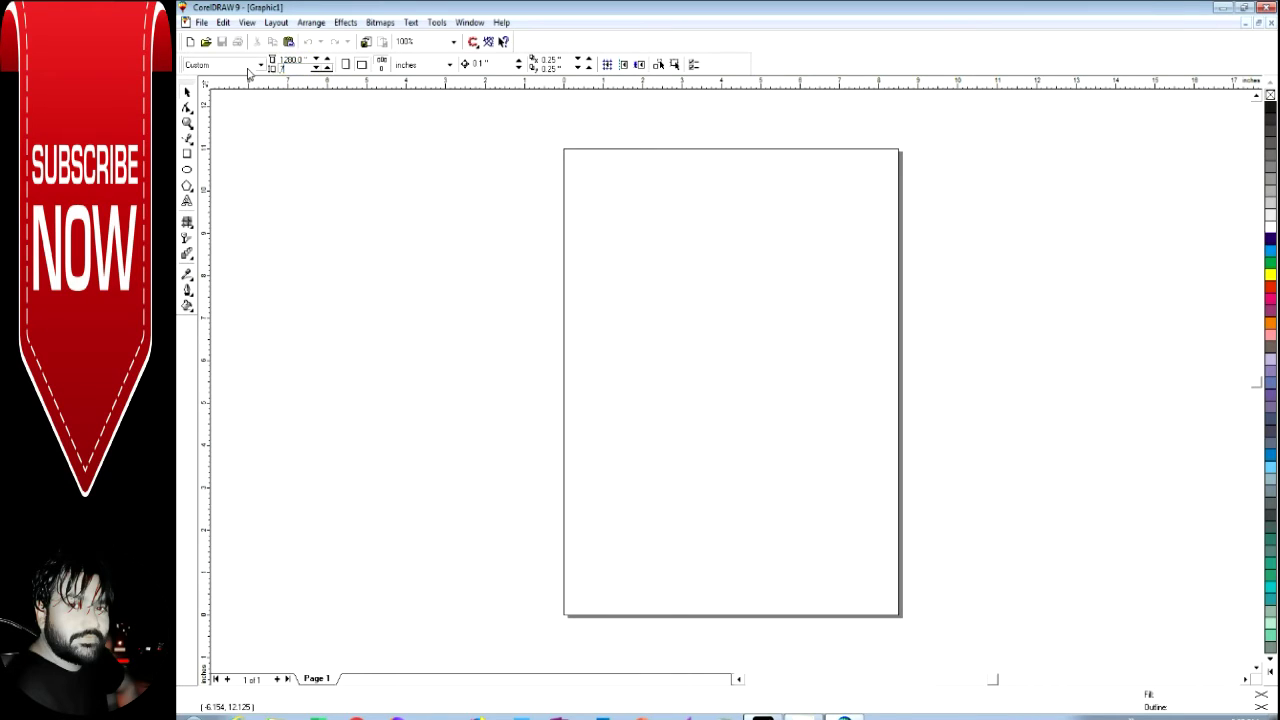
pyautogui.write('20')
pyautogui.press('Return')
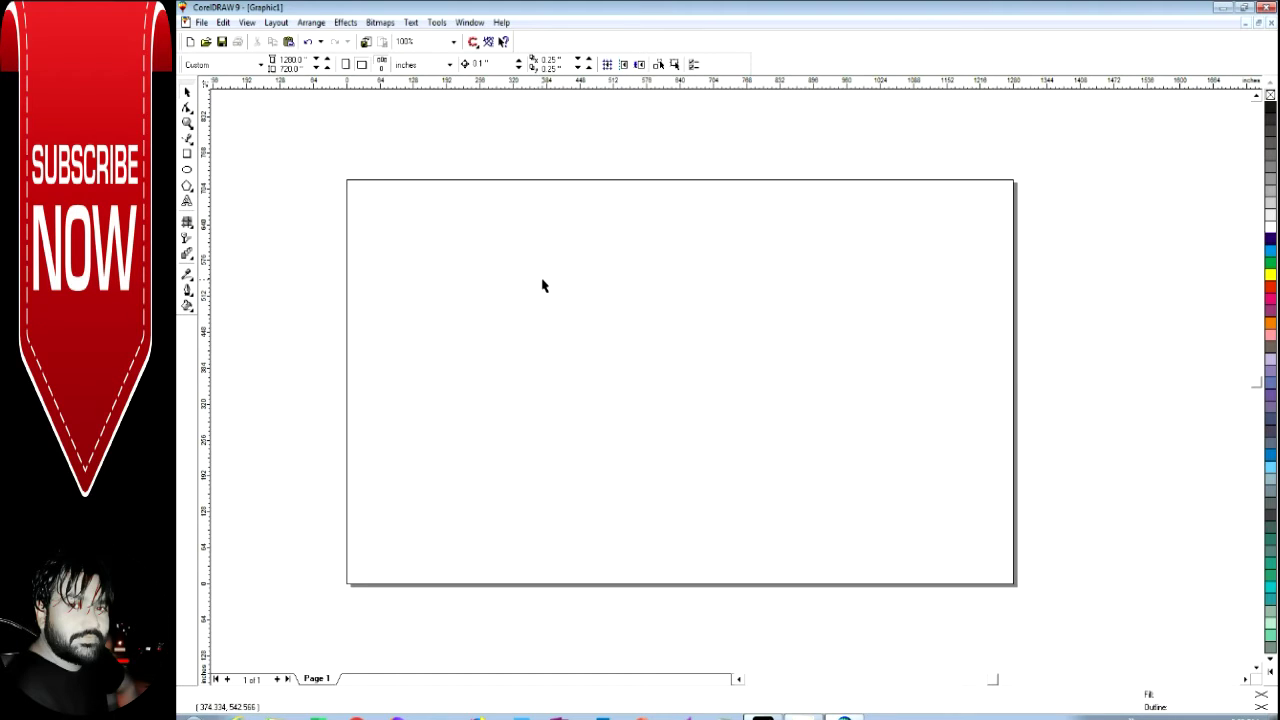
# Step: Start an import and browse to the Desktop location
pyautogui.click(202, 22)
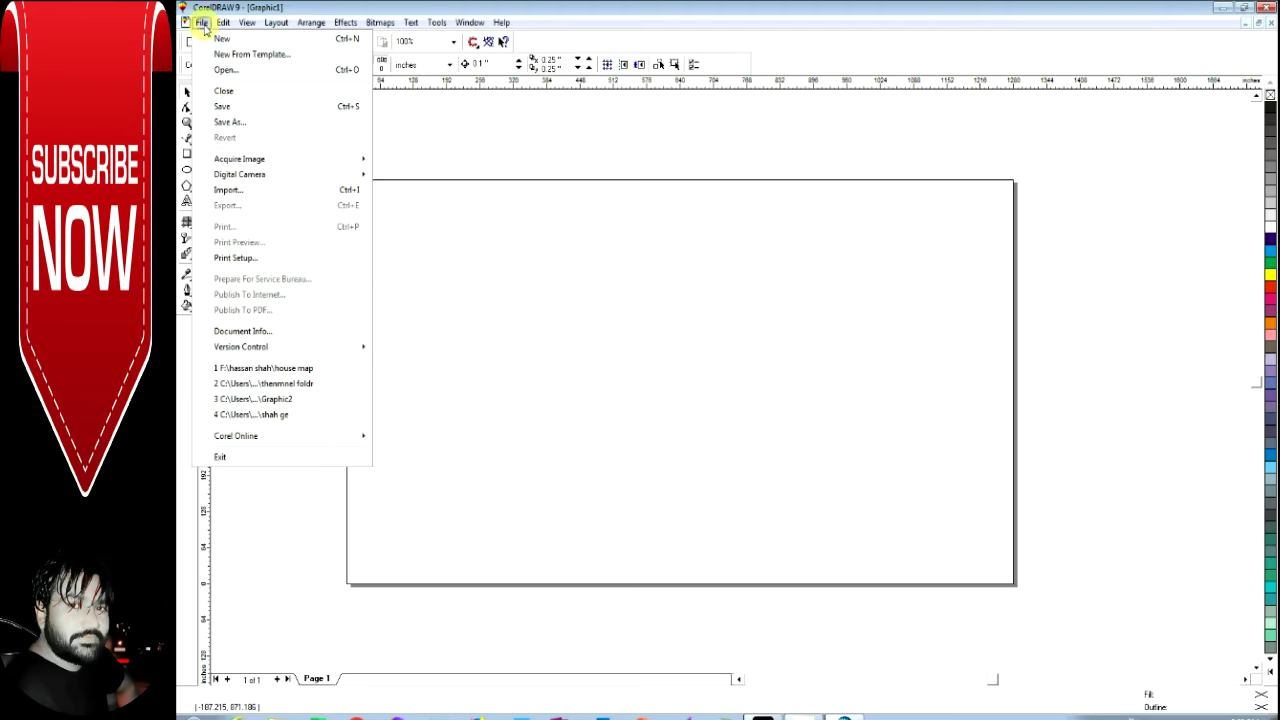
pyautogui.click(241, 199)
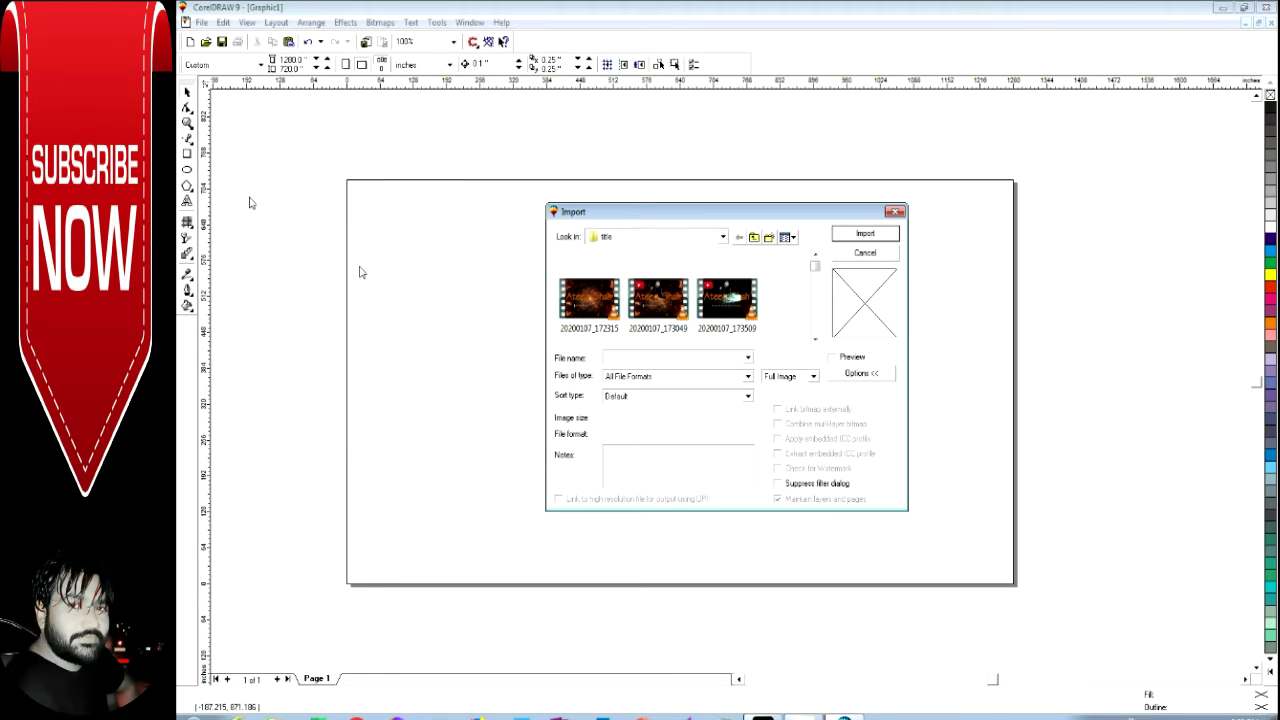
pyautogui.click(723, 237)
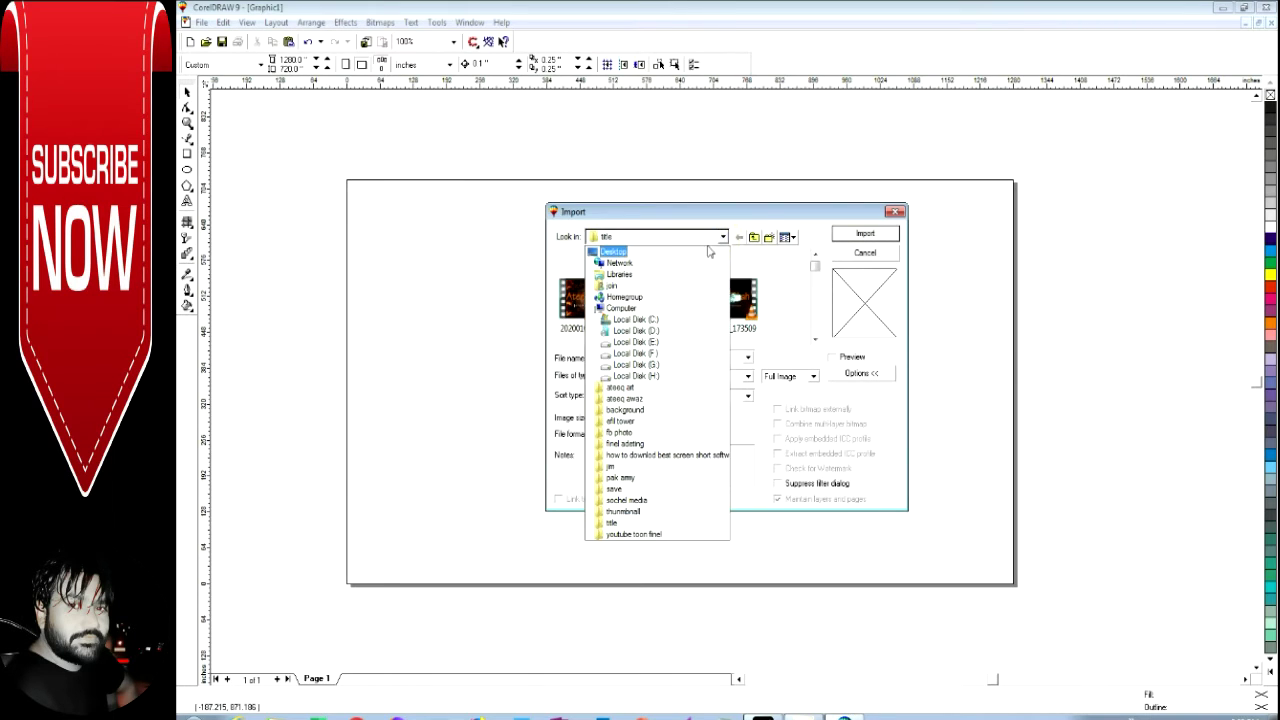
pyautogui.click(685, 250)
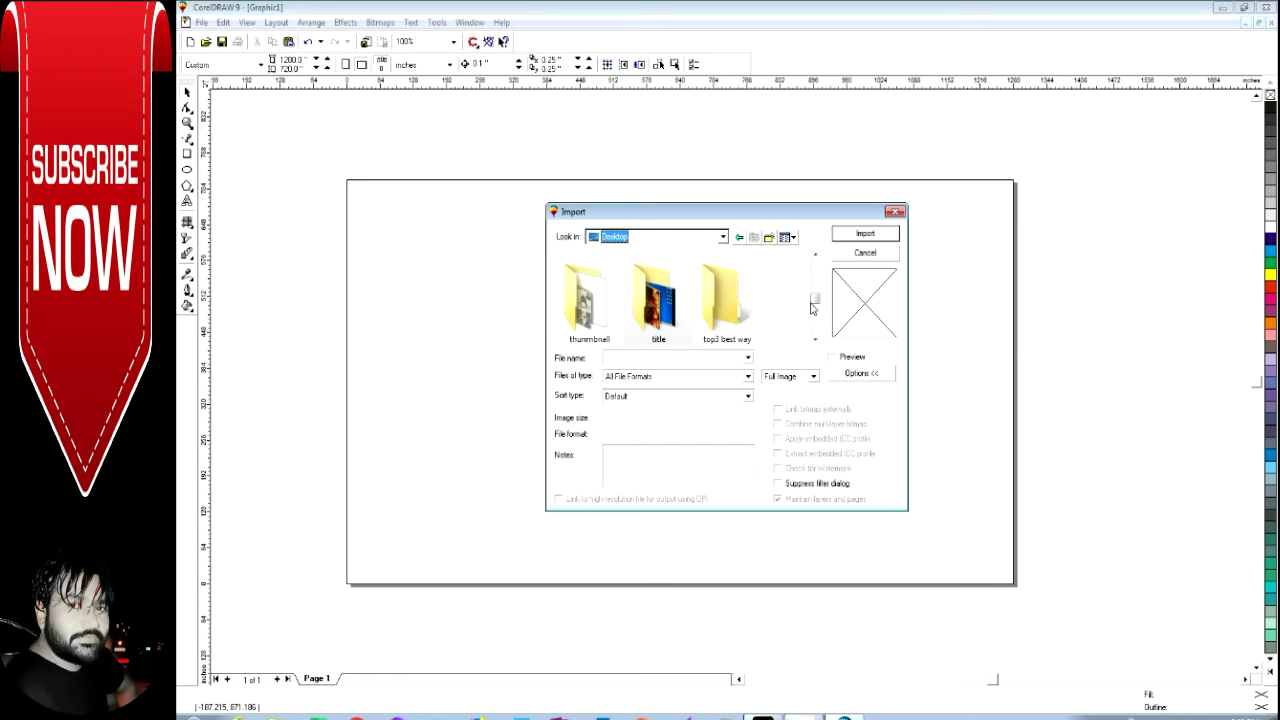
# Step: Look through the title folder for a usable image and return to the Desktop location
pyautogui.doubleClick(685, 307)
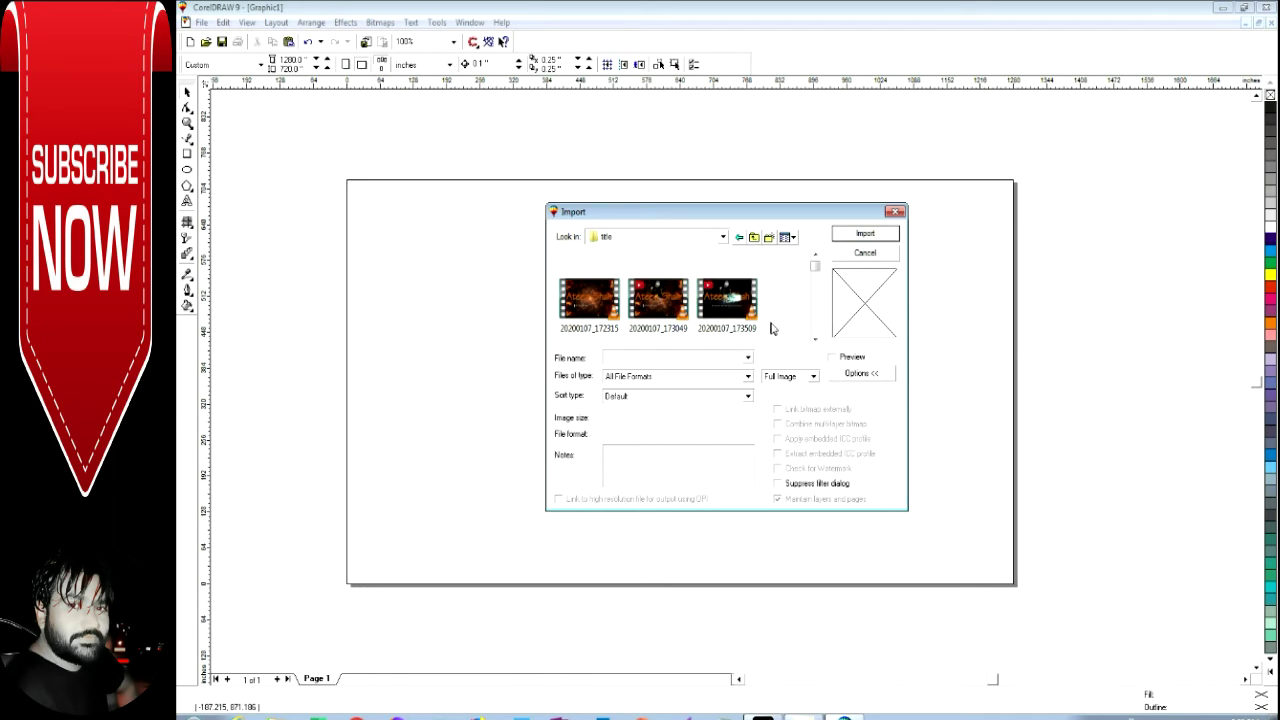
pyautogui.click(815, 341)
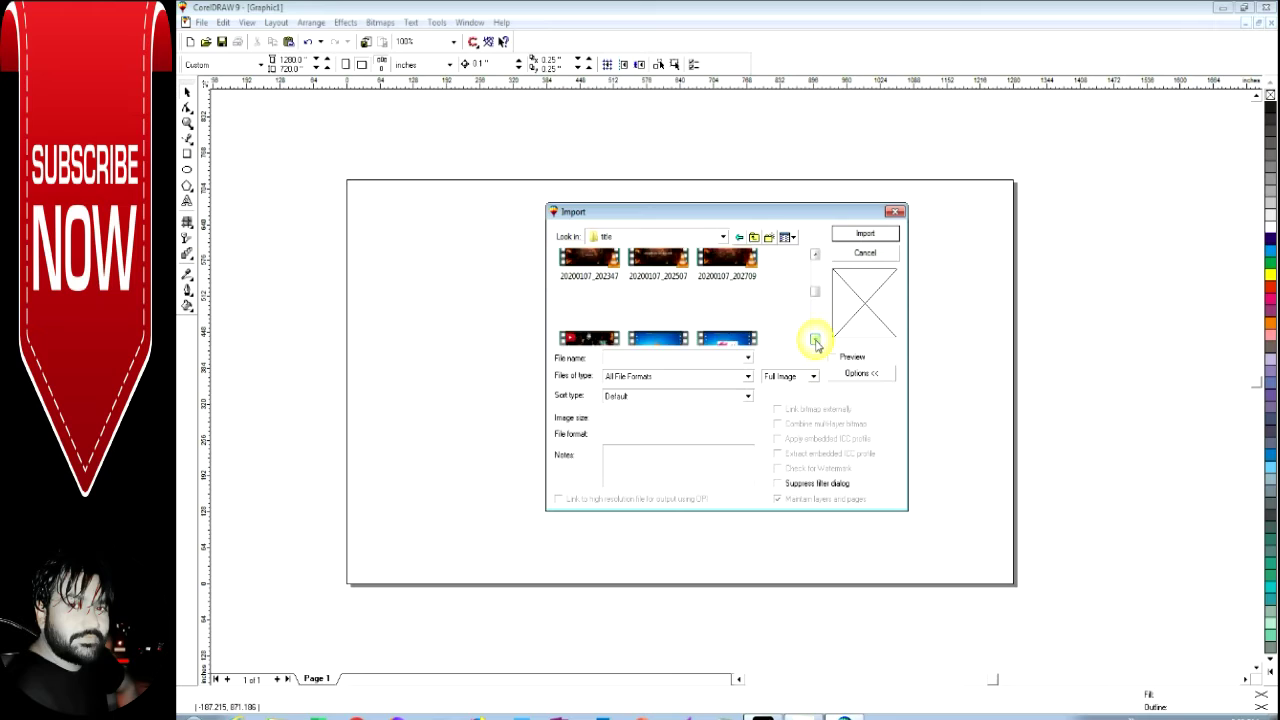
pyautogui.click(815, 341)
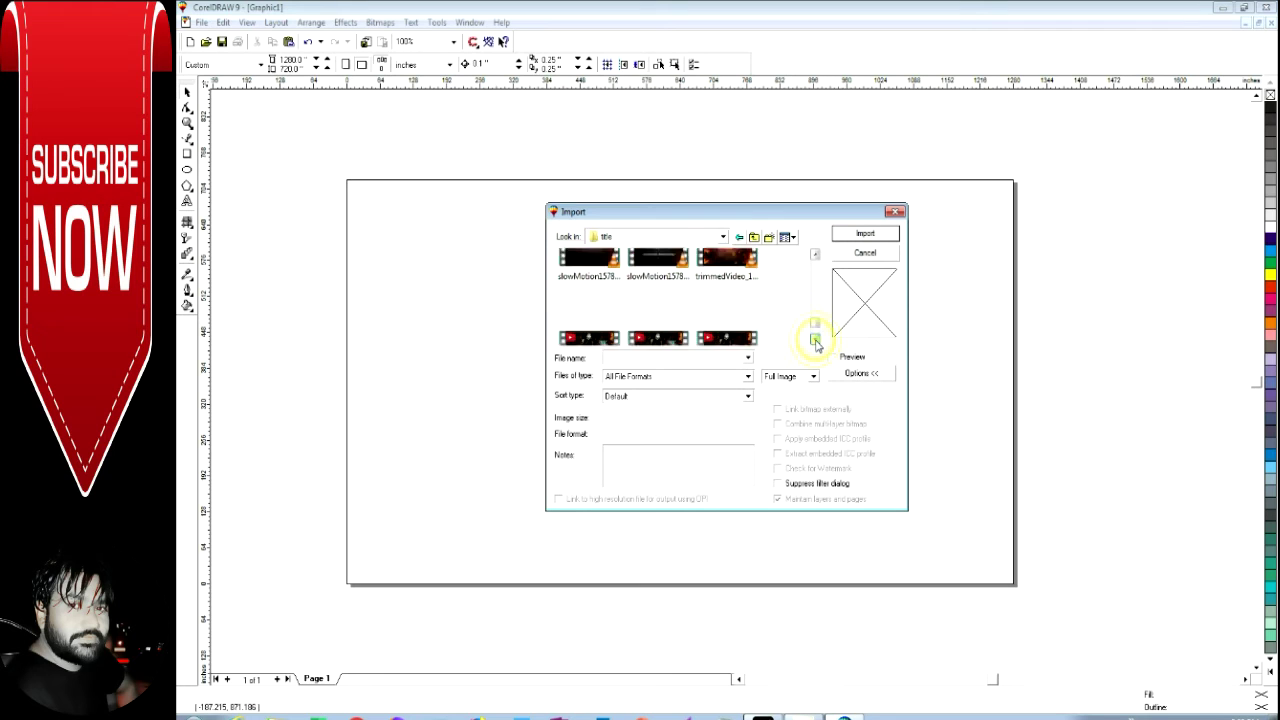
pyautogui.click(739, 238)
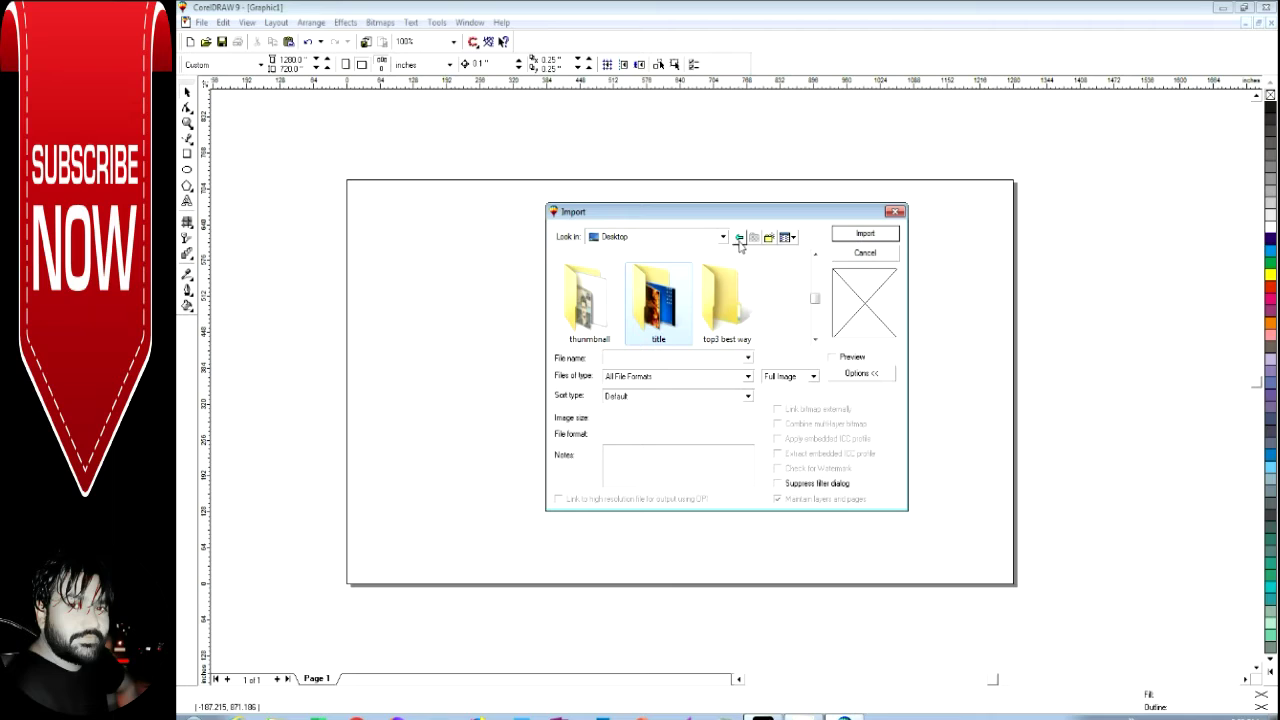
# Step: Import the dark green image 555 from the background folder and place it in the page's upper-left area
pyautogui.click(815, 340)
pyautogui.click(815, 340)
pyautogui.click(815, 340)
pyautogui.click(815, 340)
pyautogui.moveTo(815, 309); pyautogui.dragTo(815, 293)
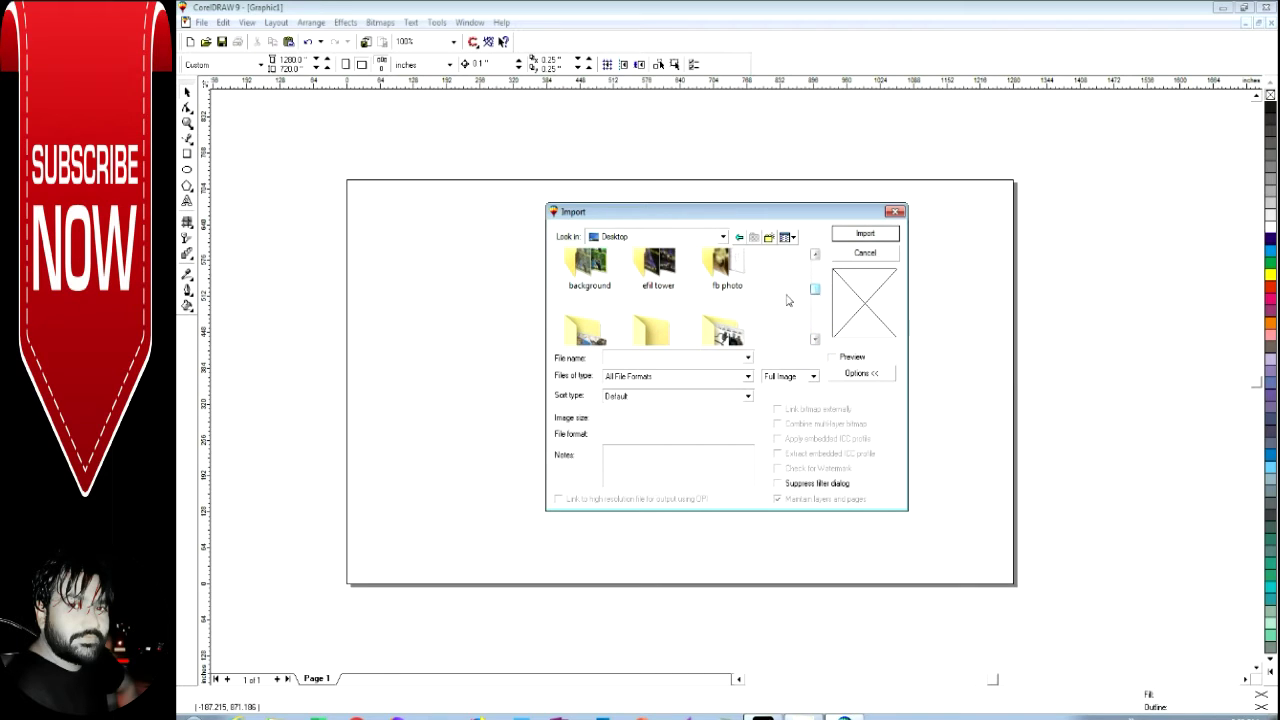
pyautogui.doubleClick(586, 280)
pyautogui.click(815, 341)
pyautogui.click(815, 341)
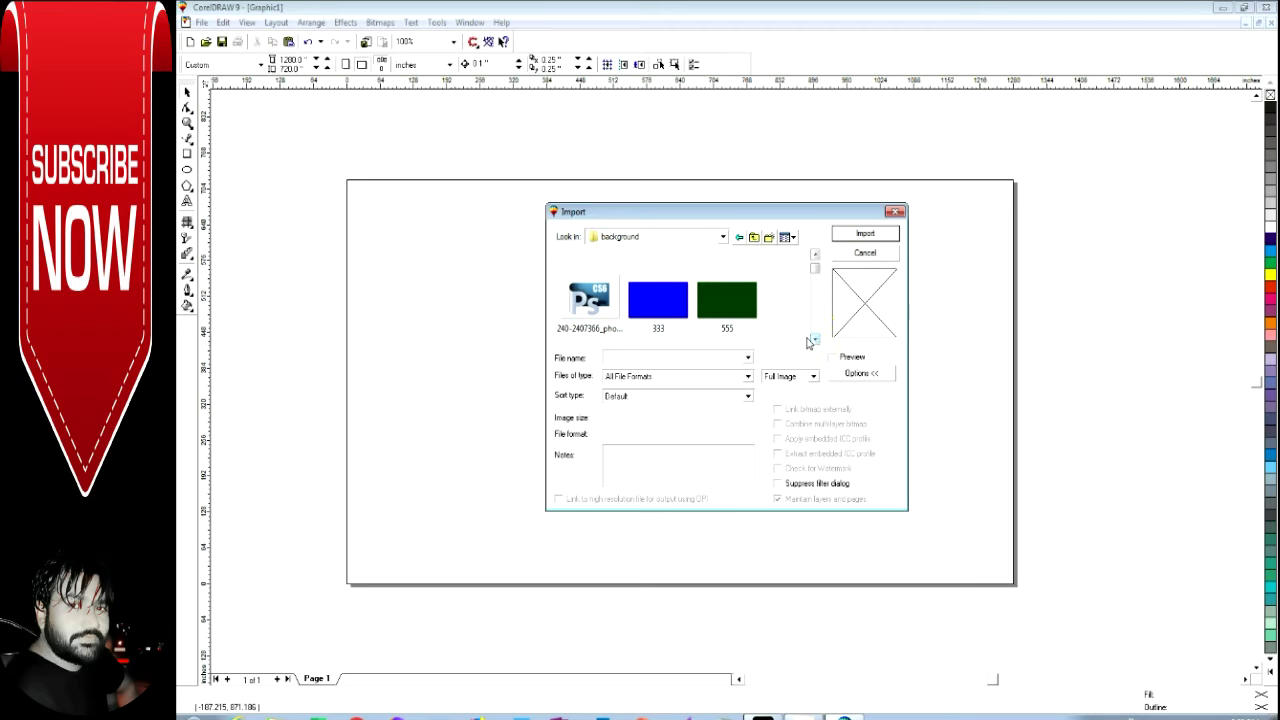
pyautogui.click(724, 322)
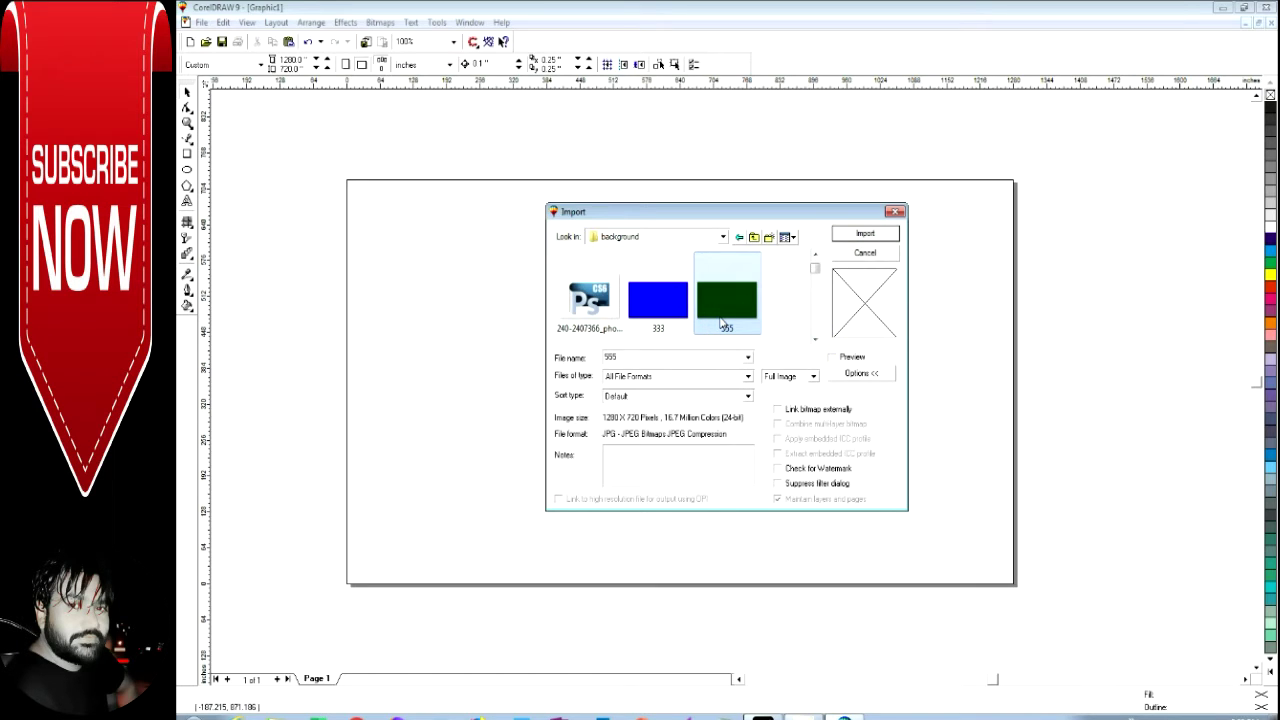
pyautogui.click(865, 233)
pyautogui.click(449, 243)
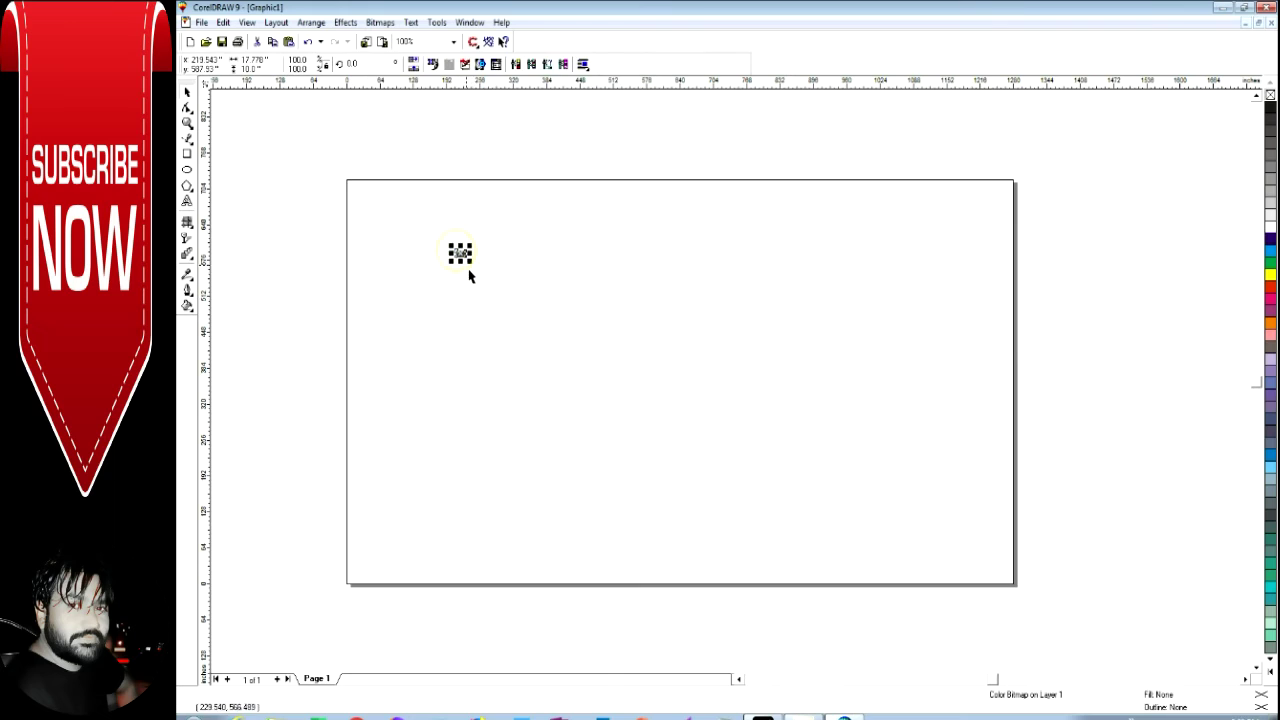
# Step: Move and enlarge the green background image to about 1278 by 719 inches so it covers the page, and deselect it
pyautogui.moveTo(470, 261); pyautogui.dragTo(748, 429)
pyautogui.click(649, 385)
pyautogui.moveTo(649, 385); pyautogui.dragTo(541, 313)
pyautogui.moveTo(636, 358); pyautogui.dragTo(1017, 597)
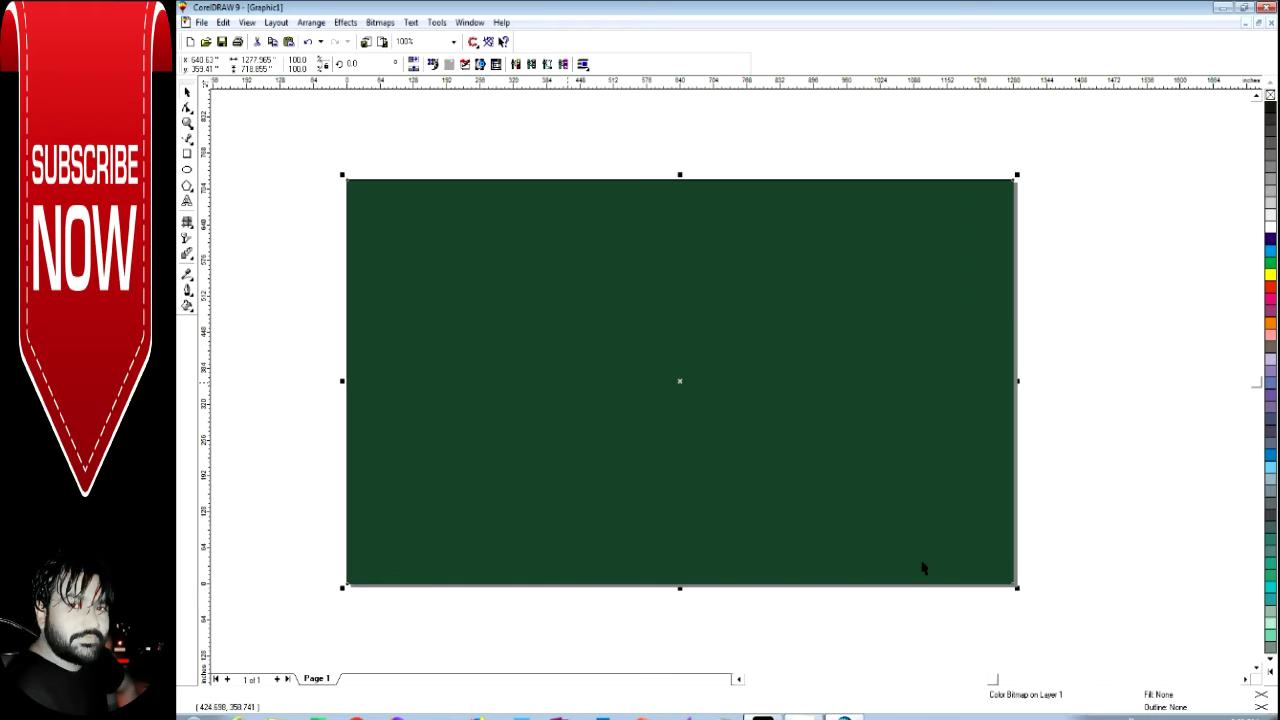
pyautogui.click(300, 206)
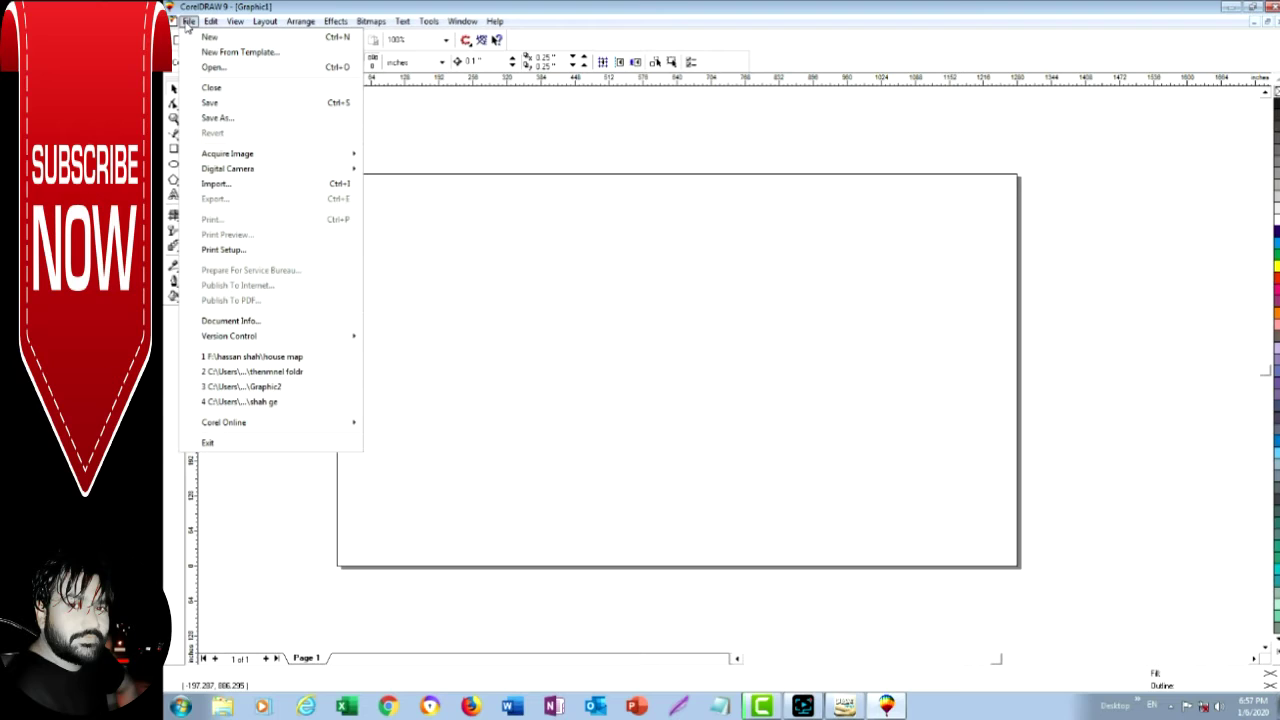
# Step: Start opening a drawing and browse to the title folder on the Desktop
pyautogui.press('Escape')
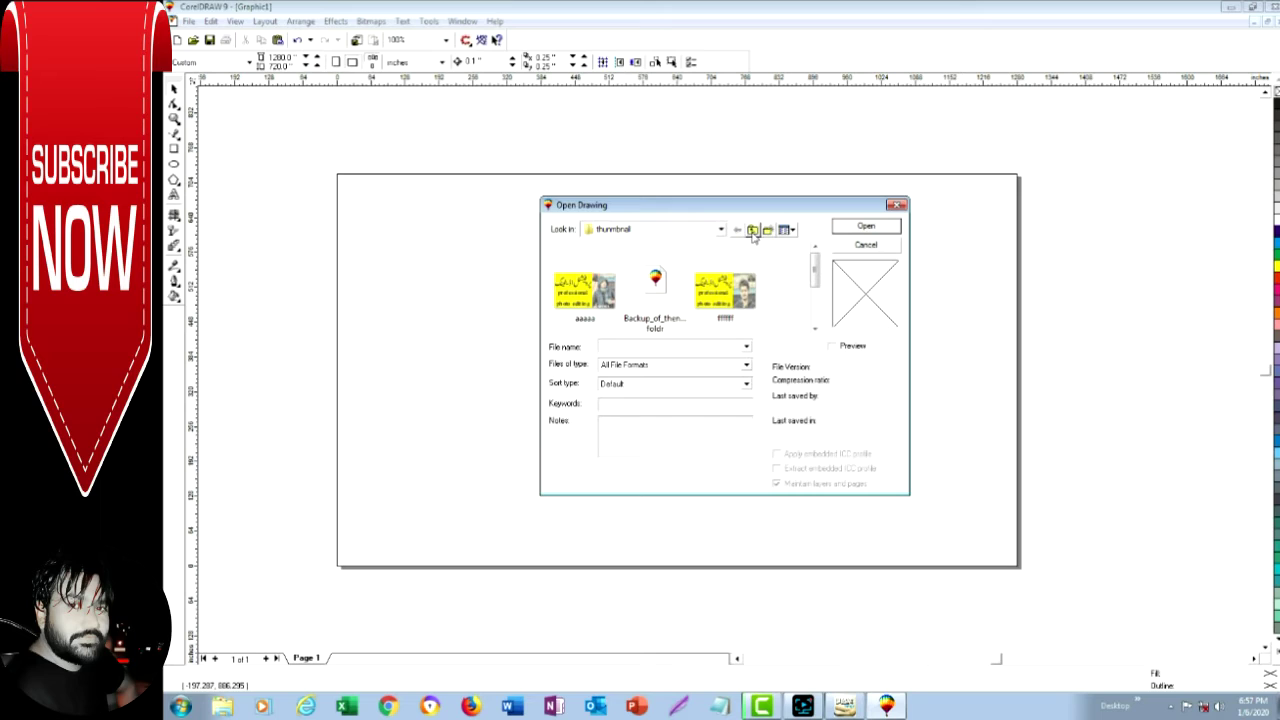
pyautogui.click(753, 231)
pyautogui.click(815, 331)
pyautogui.click(815, 331)
pyautogui.click(812, 329)
pyautogui.click(577, 265)
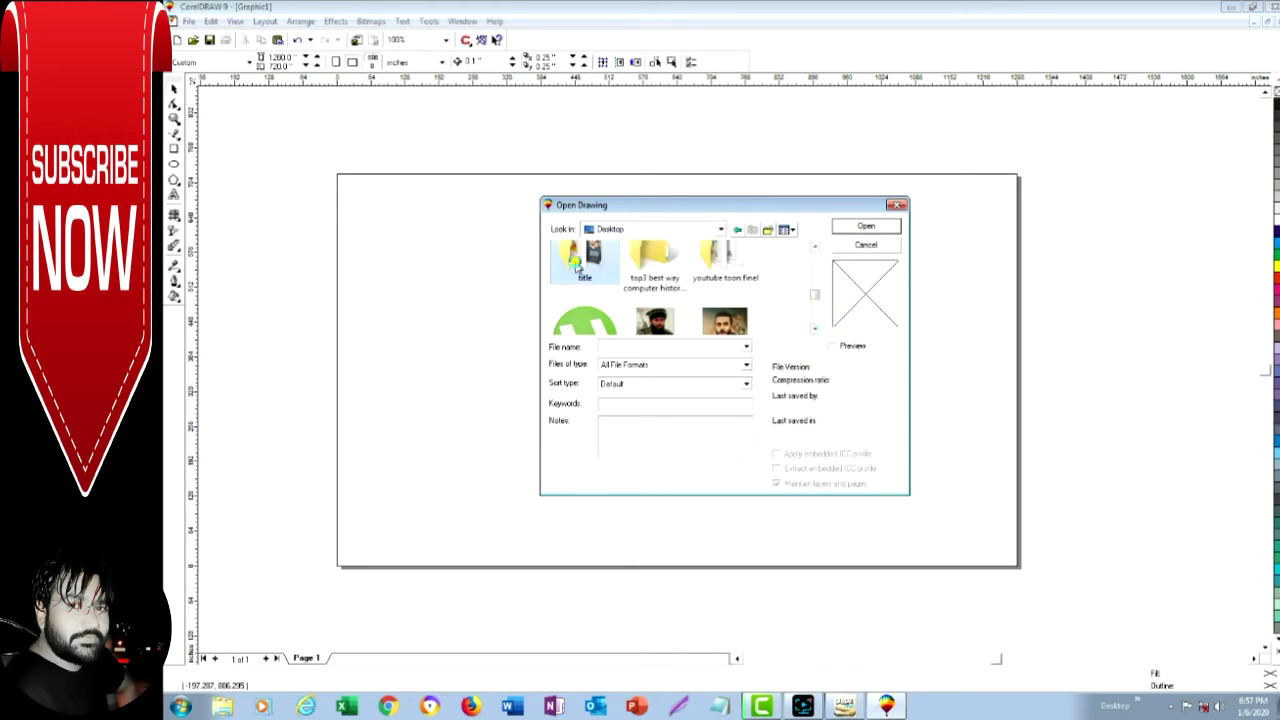
pyautogui.doubleClick(577, 265)
# Step: Preview the image 4444 from the title folder in Windows Photo Viewer
pyautogui.click(578, 285)
pyautogui.rightClick(583, 284)
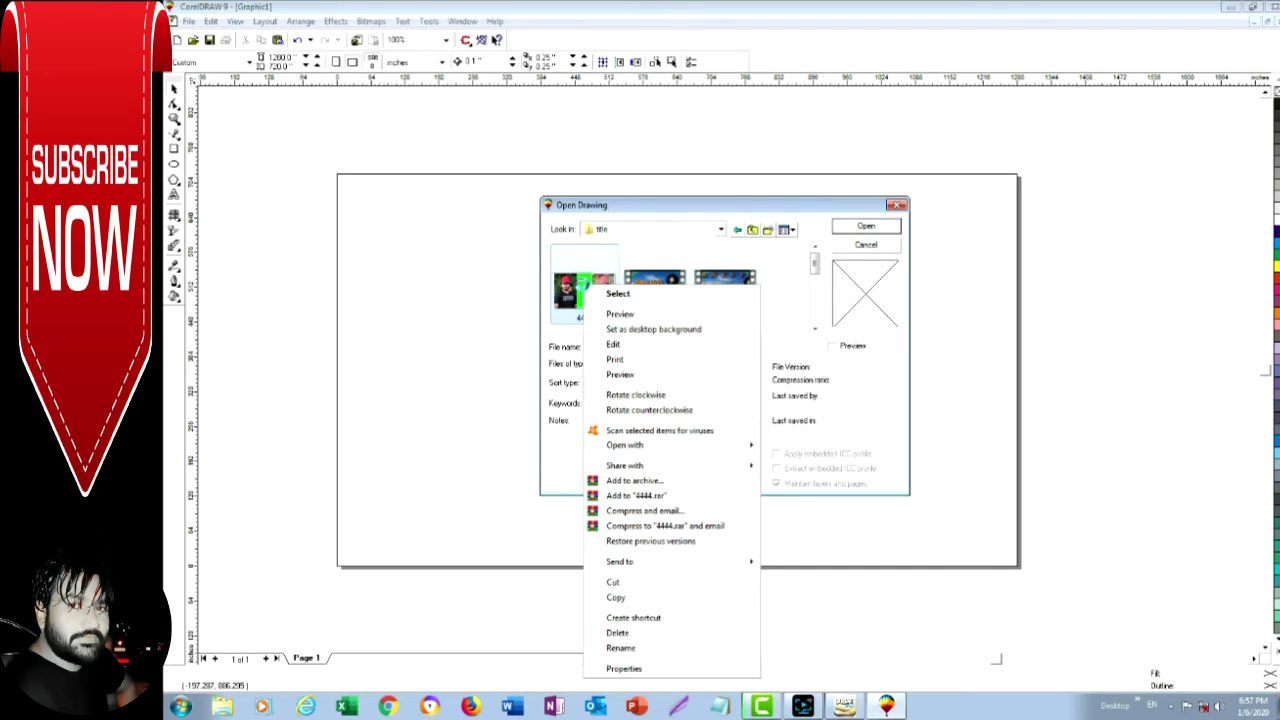
pyautogui.click(604, 313)
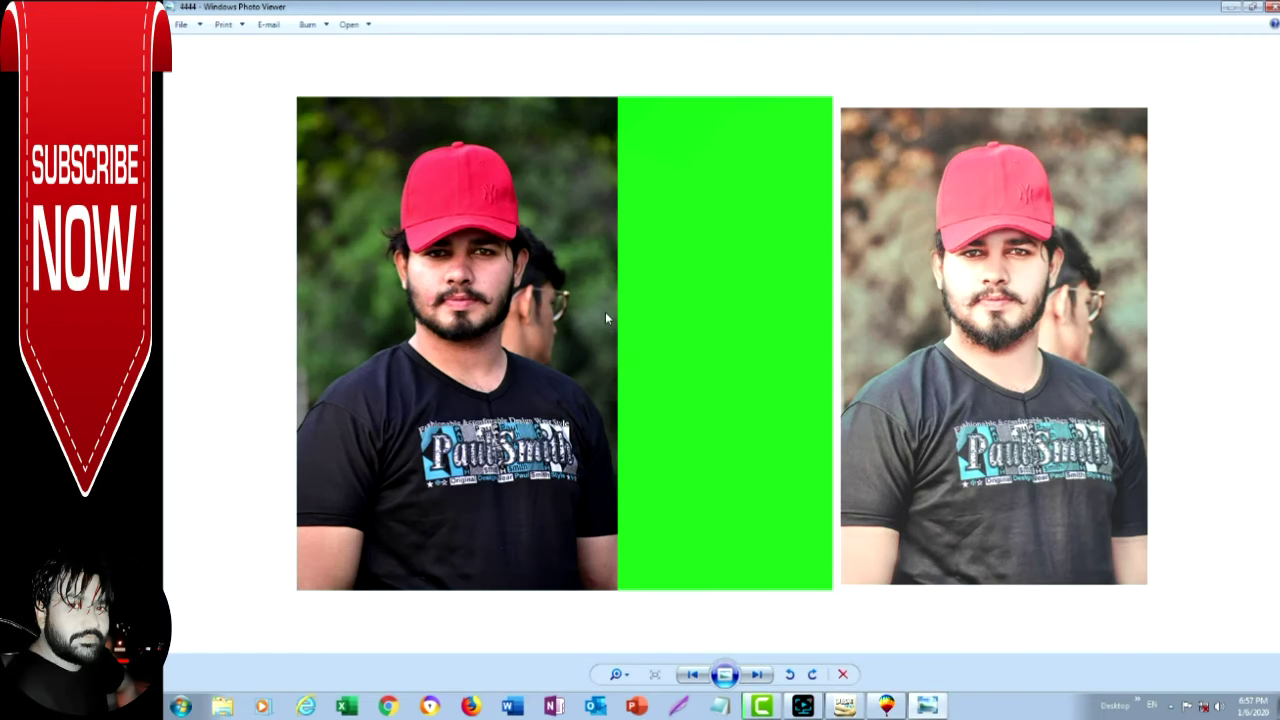
# Step: Capture the faded portrait in image 4444 as a screenshot of about 458 by 695 pixels and save it in the title folder as zzzzz
pyautogui.click(677, 707)
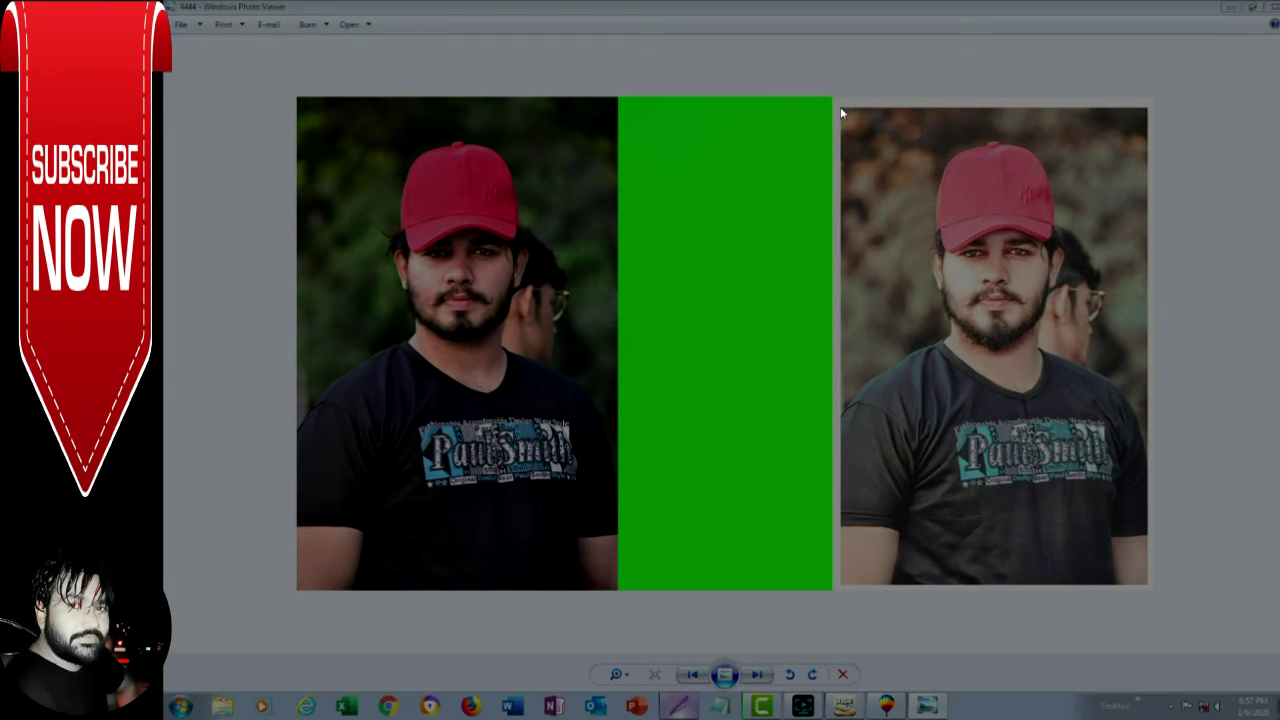
pyautogui.moveTo(840, 106); pyautogui.dragTo(1149, 587)
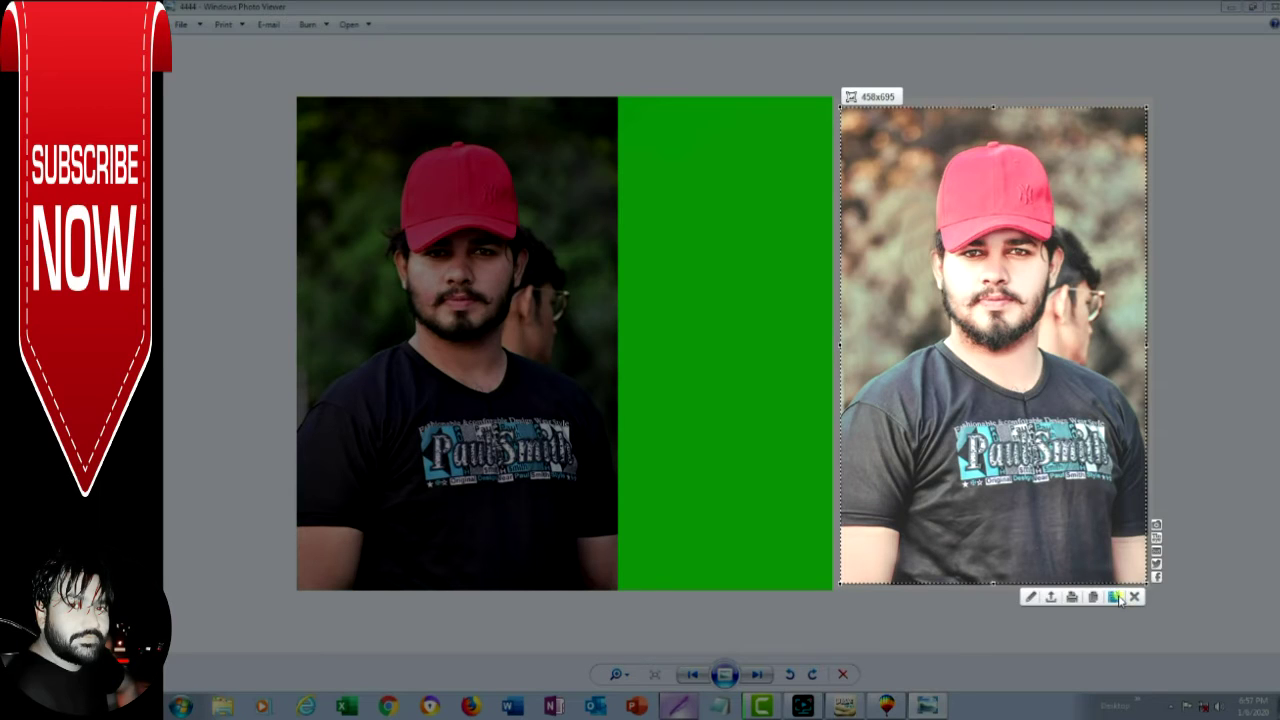
pyautogui.click(1122, 598)
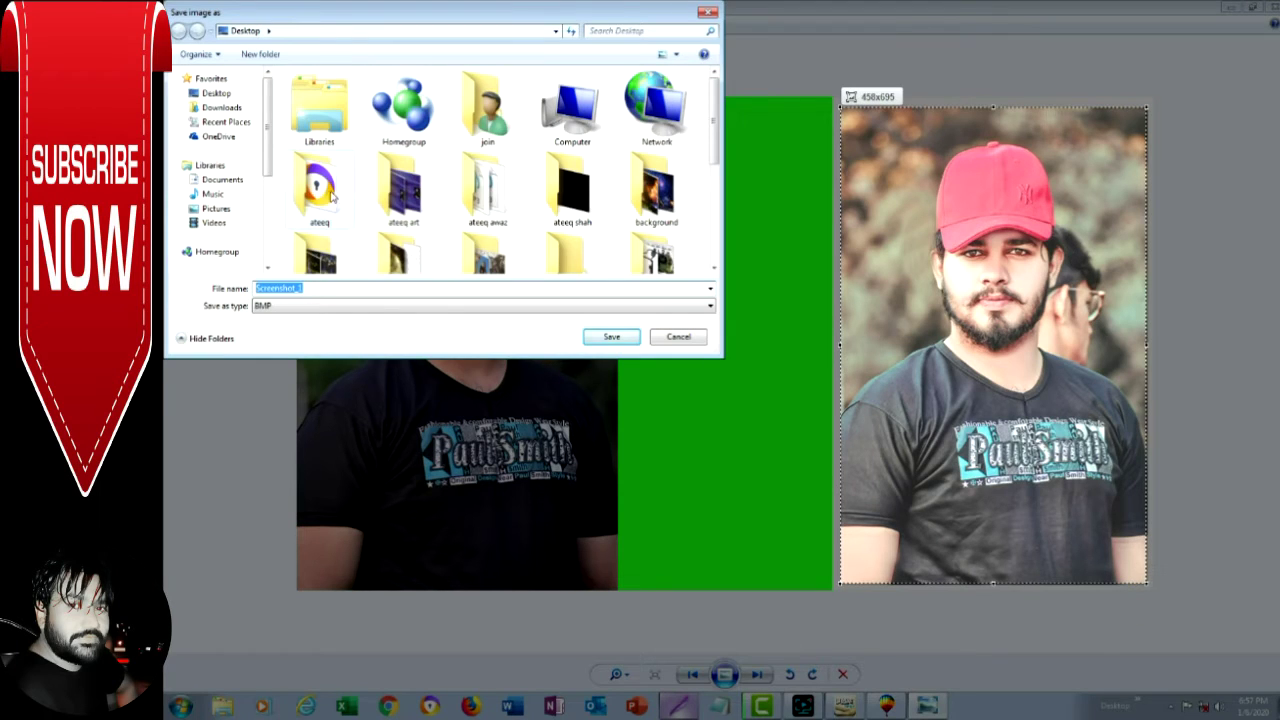
pyautogui.moveTo(716, 140); pyautogui.dragTo(714, 228)
pyautogui.doubleClick(656, 212)
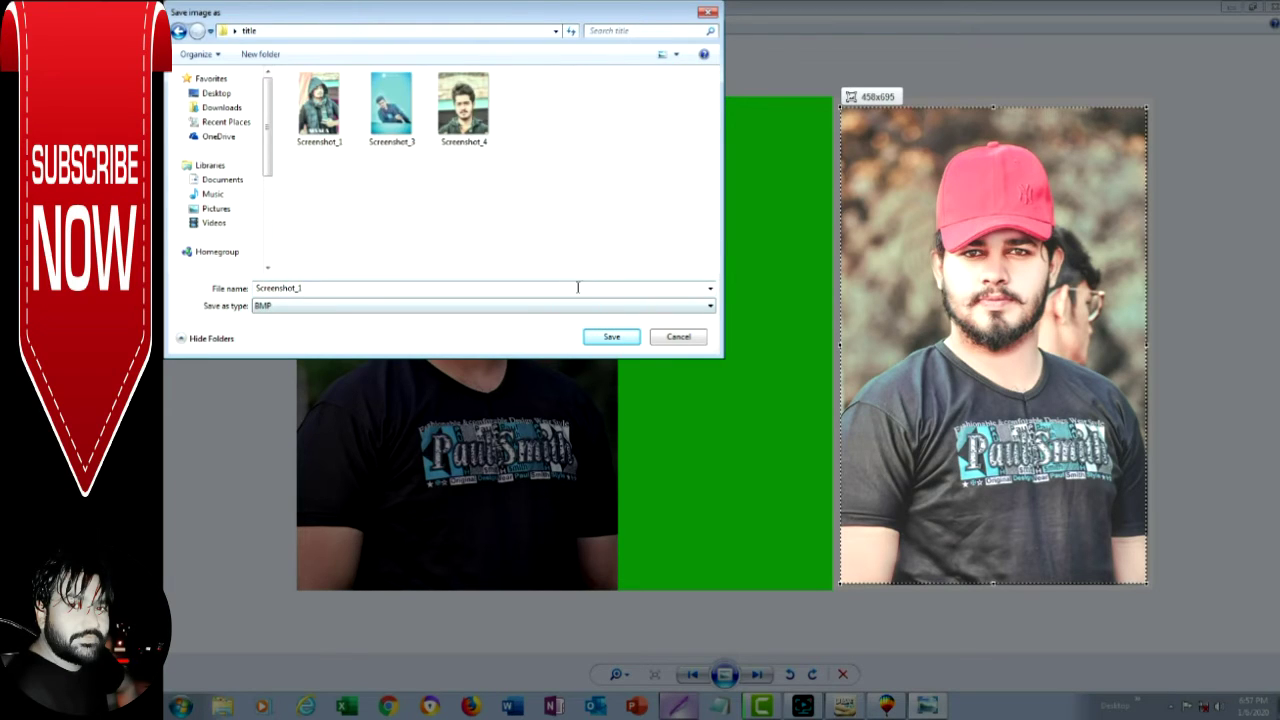
pyautogui.doubleClick(380, 288)
pyautogui.write('zzzzz')
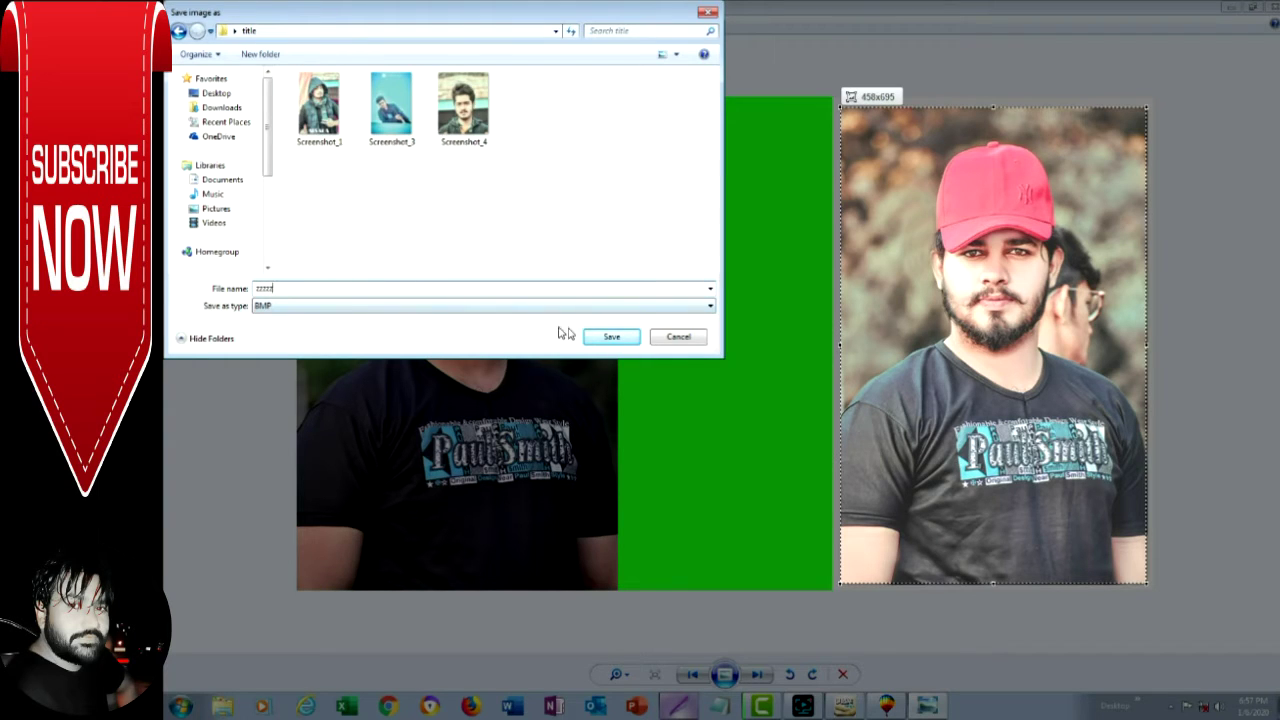
pyautogui.click(610, 336)
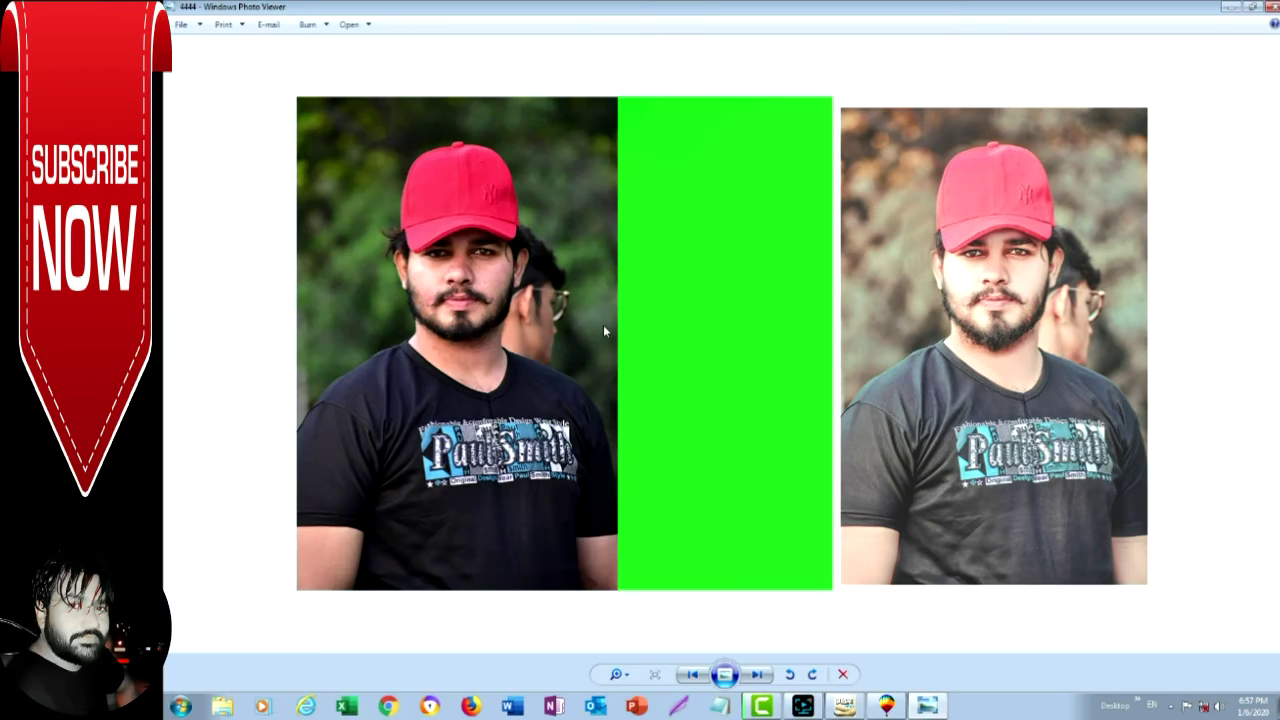
# Step: Capture the darker green-background portrait in image 4444 at about 481 by 720 pixels and save it in the title folder as Screenshot_2vvvv
pyautogui.click(678, 706)
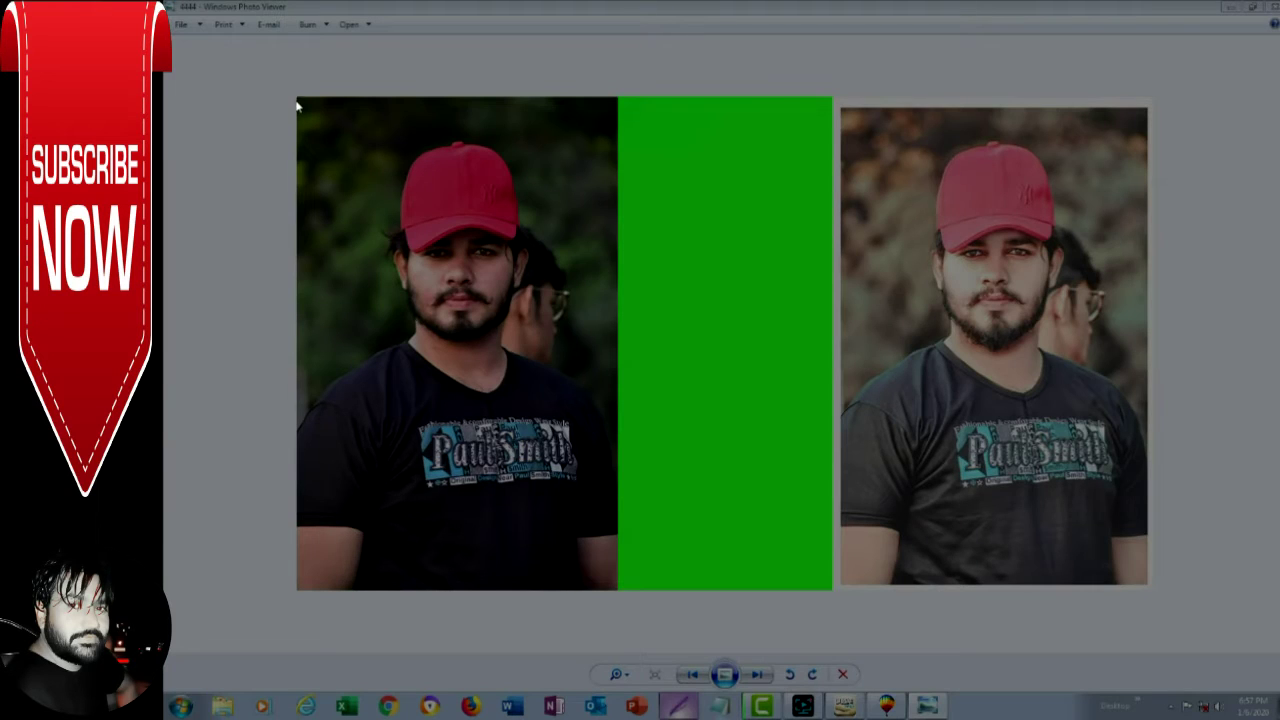
pyautogui.moveTo(296, 99); pyautogui.dragTo(619, 592)
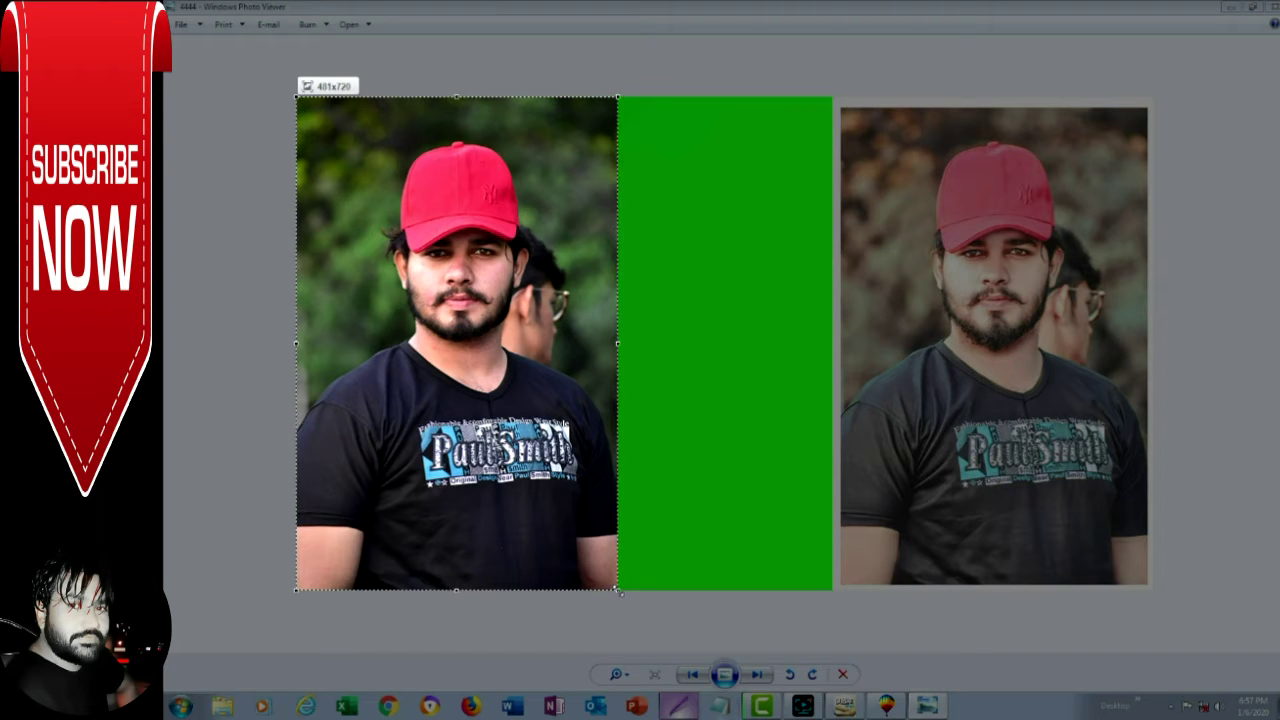
pyautogui.click(585, 603)
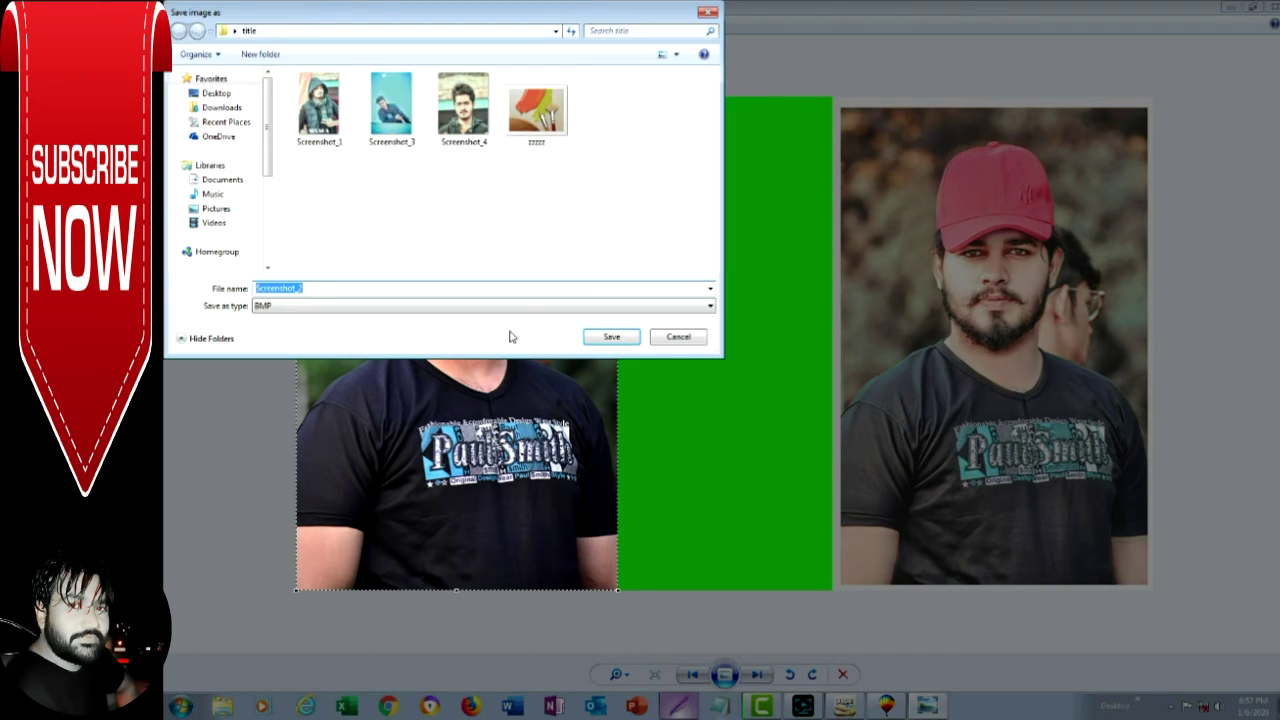
pyautogui.click(368, 287)
pyautogui.write('vvvv')
pyautogui.click(607, 338)
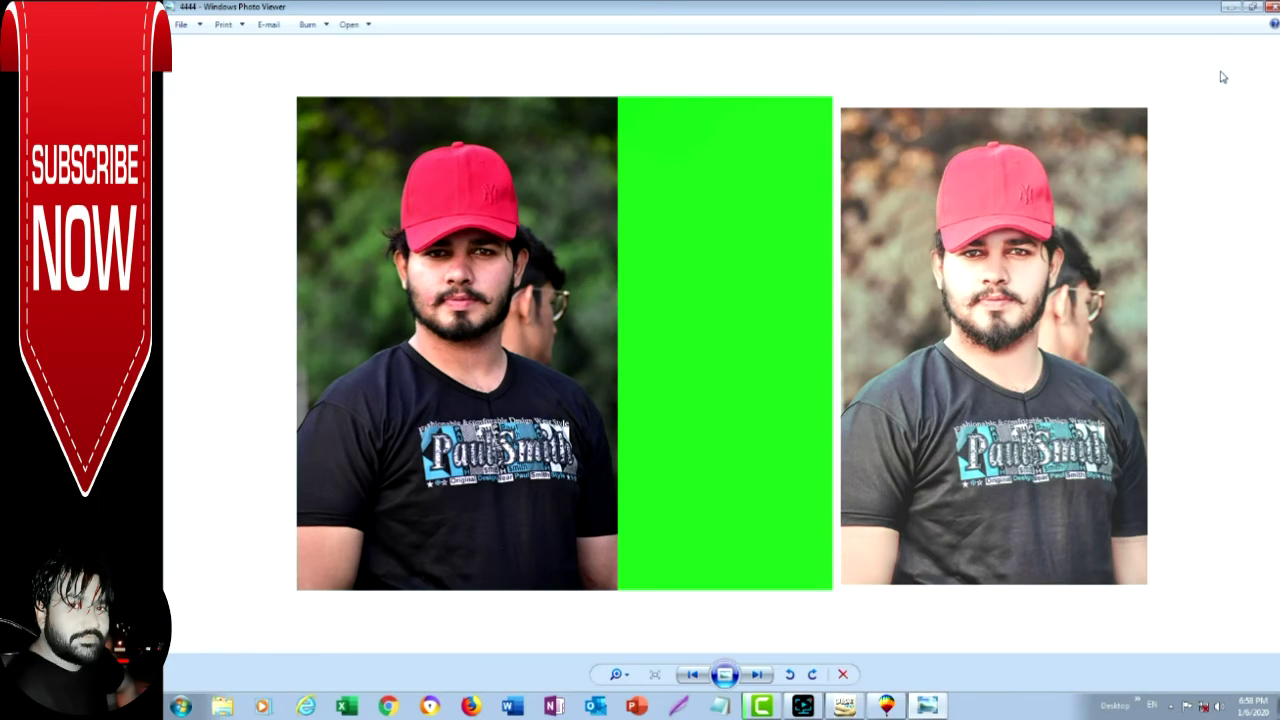
# Step: Close the photo preview and add the zzzzz and Screenshot_2vvvv images to the selection of files for opening
pyautogui.click(1270, 6)
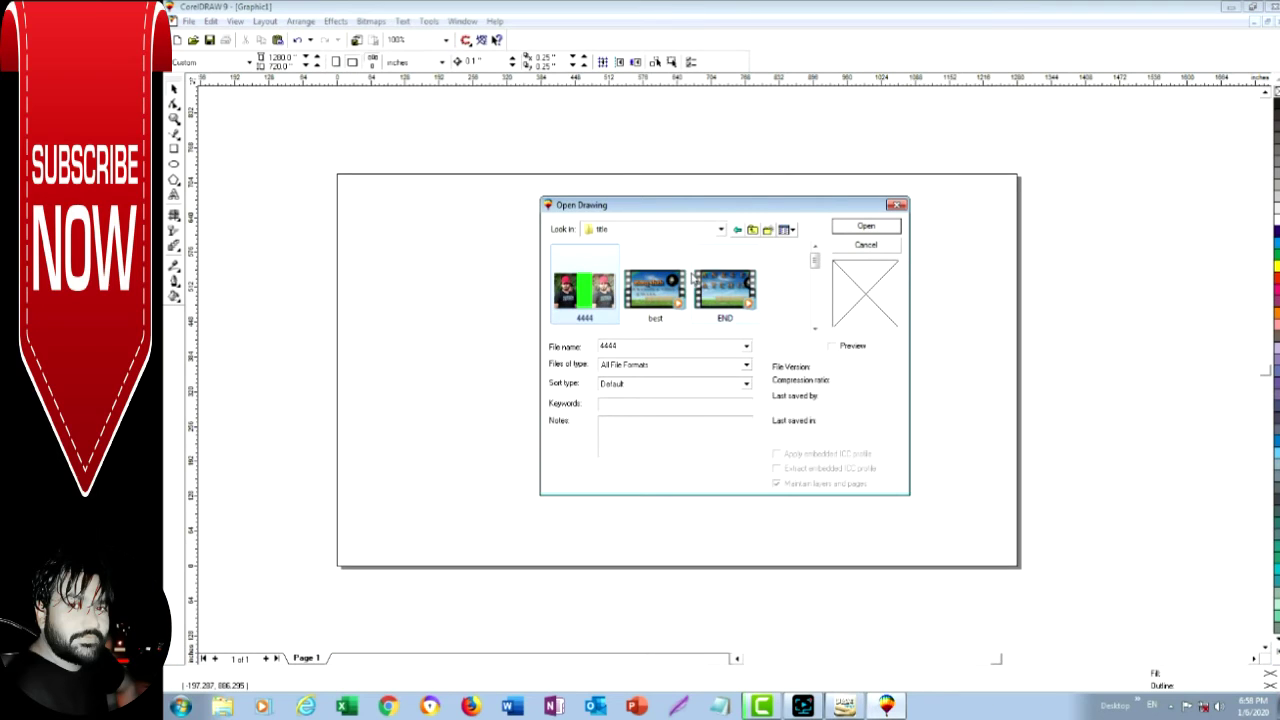
pyautogui.click(815, 328)
pyautogui.click(816, 329)
pyautogui.click(816, 329)
pyautogui.click(816, 329)
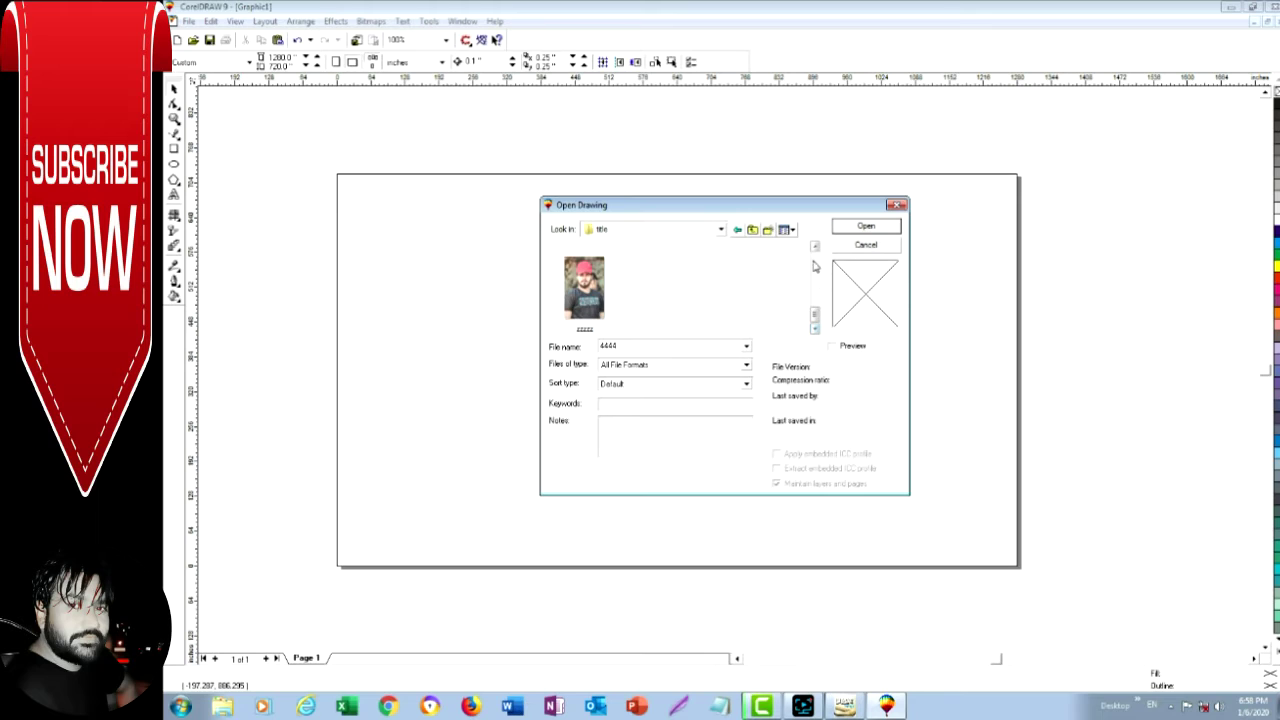
pyautogui.keyDown('ctrl'); pyautogui.click(588, 287); pyautogui.keyUp('ctrl')
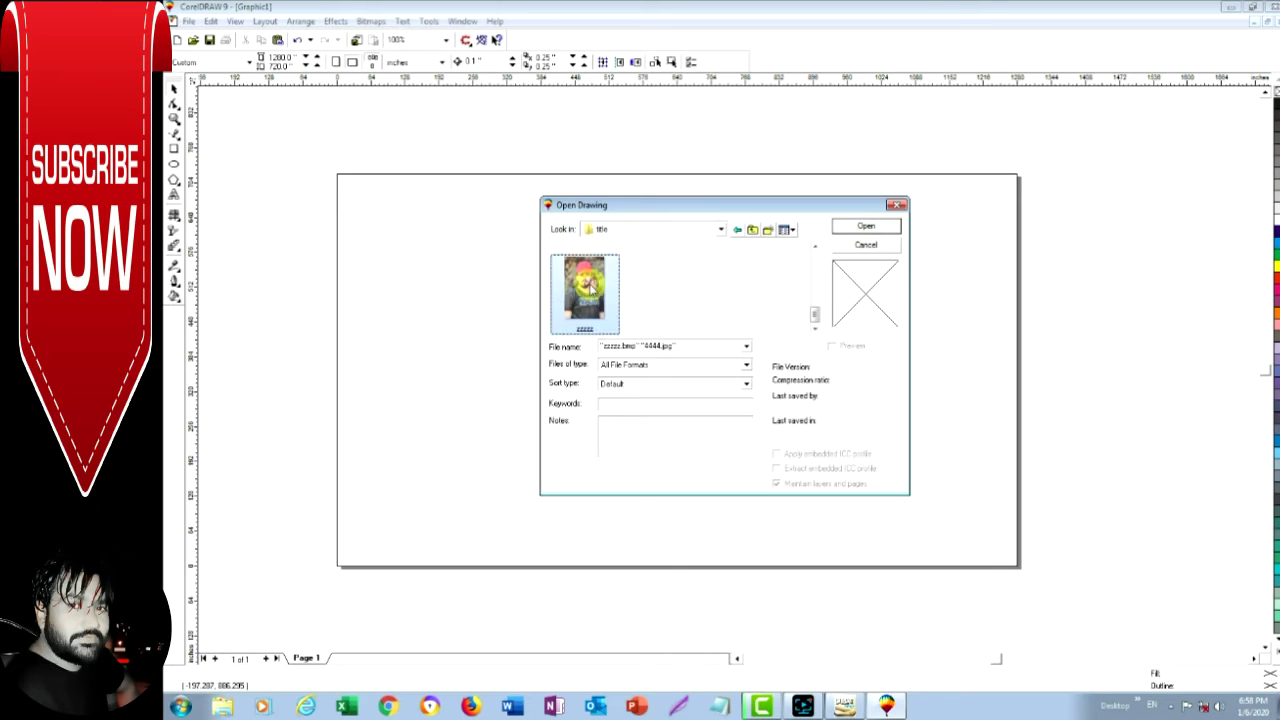
pyautogui.click(815, 247)
pyautogui.click(815, 247)
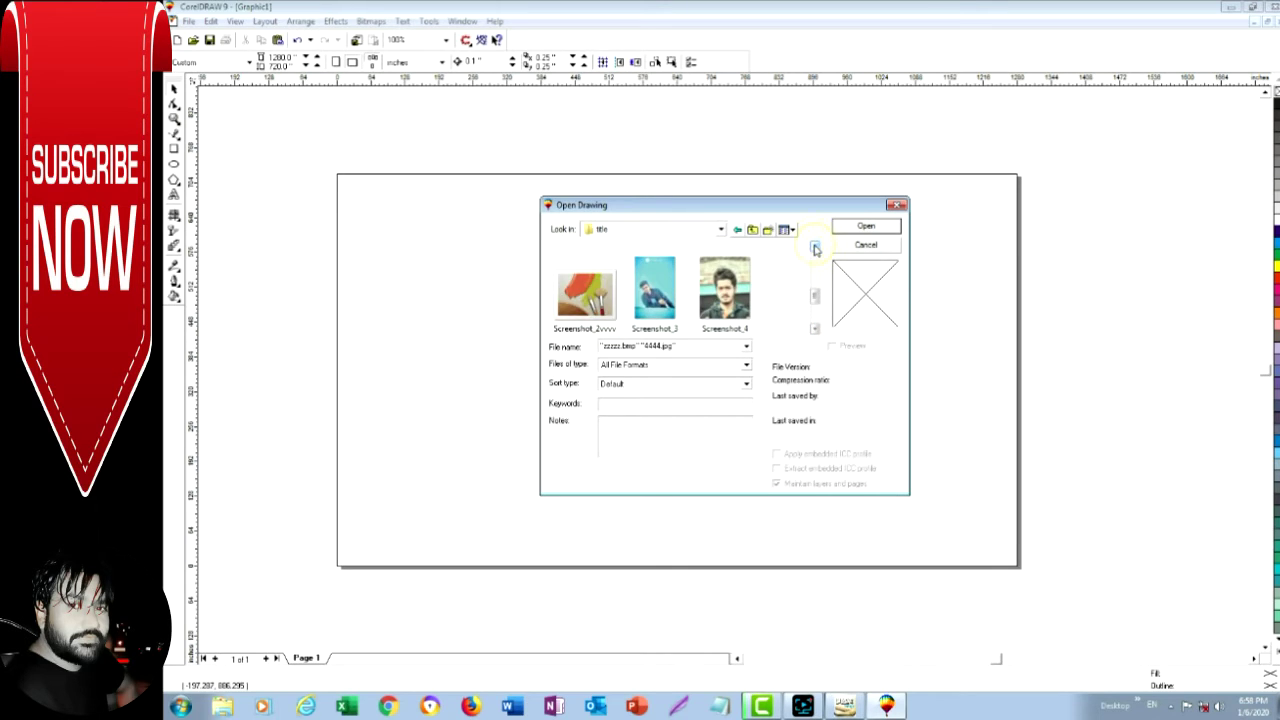
pyautogui.keyDown('ctrl'); pyautogui.click(560, 300); pyautogui.keyUp('ctrl')
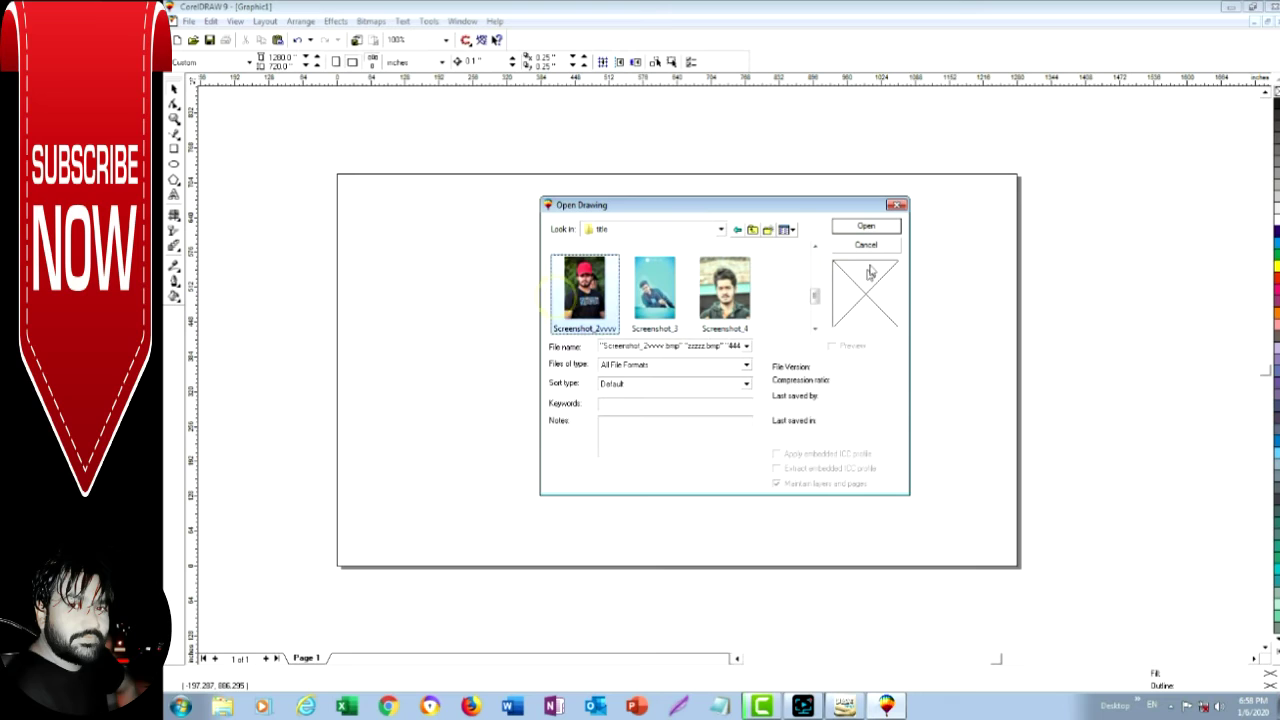